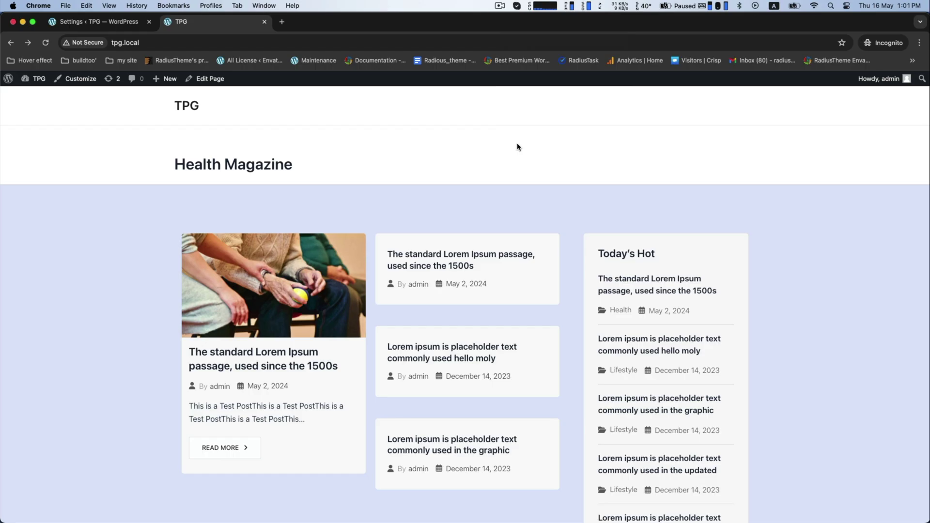
Step: Scroll down the finished Health Magazine homepage to its What's New grid and Follow Us On section
scroll(517, 146, "down", 5)
scroll(517, 146, "down", 12)
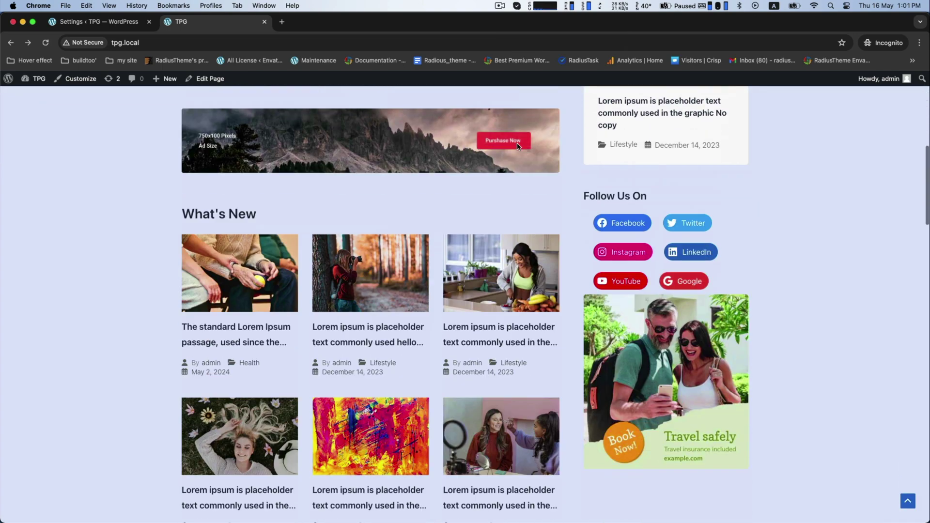
scroll(518, 148, "down", 15)
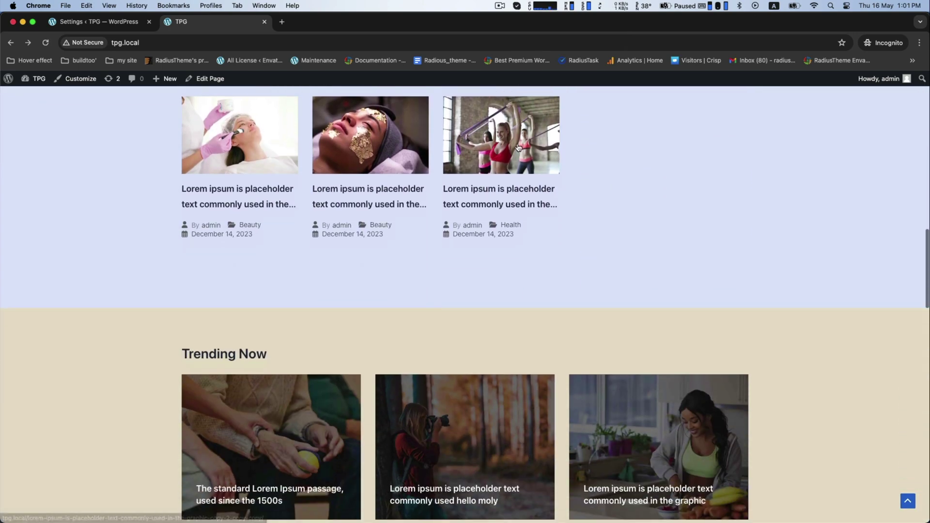
scroll(517, 147, "down", 11)
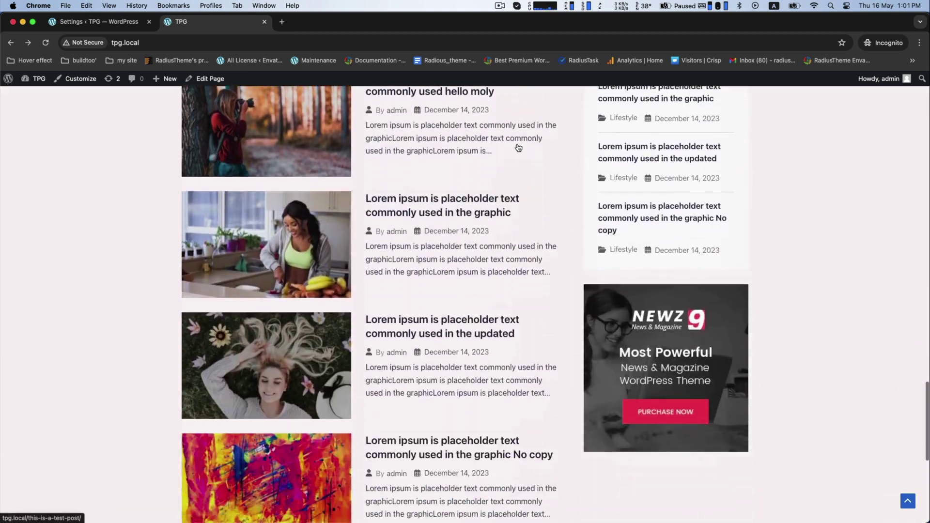
scroll(518, 146, "up", 14)
scroll(518, 147, "up", 20)
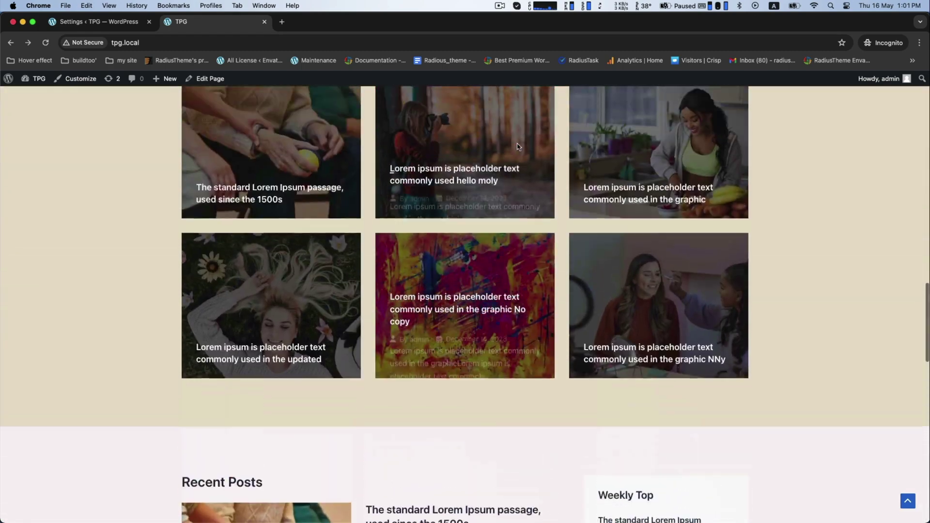
scroll(517, 147, "down", 2)
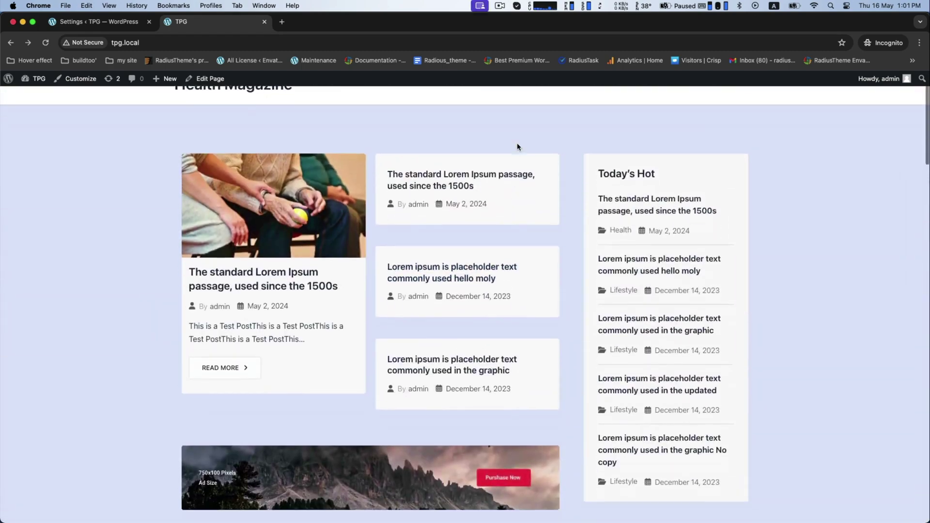
left_click(214, 212)
scroll(386, 242, "down", 6)
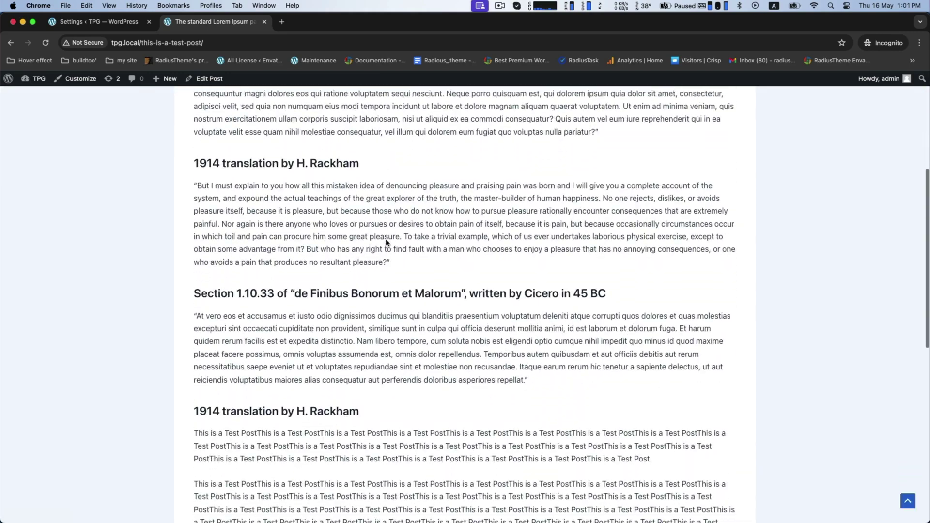
scroll(73, 102, "up", 6)
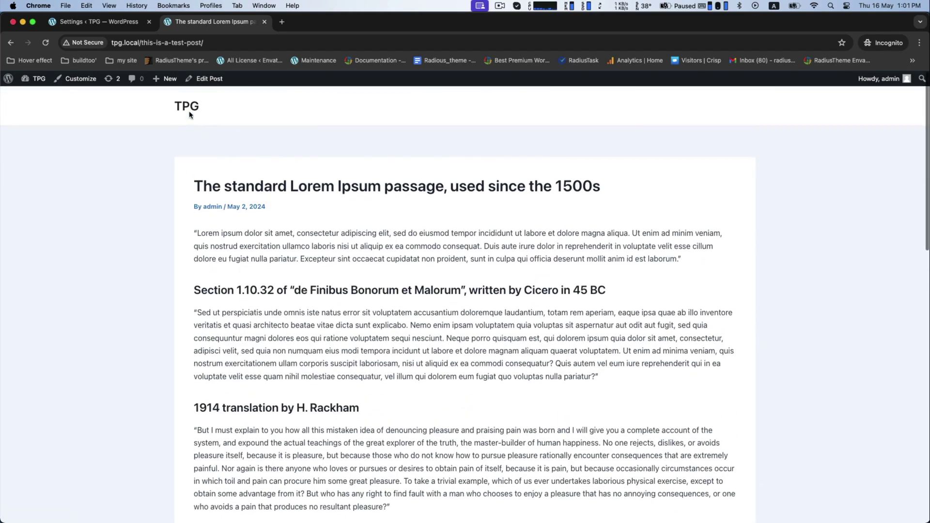
scroll(506, 244, "down", 10)
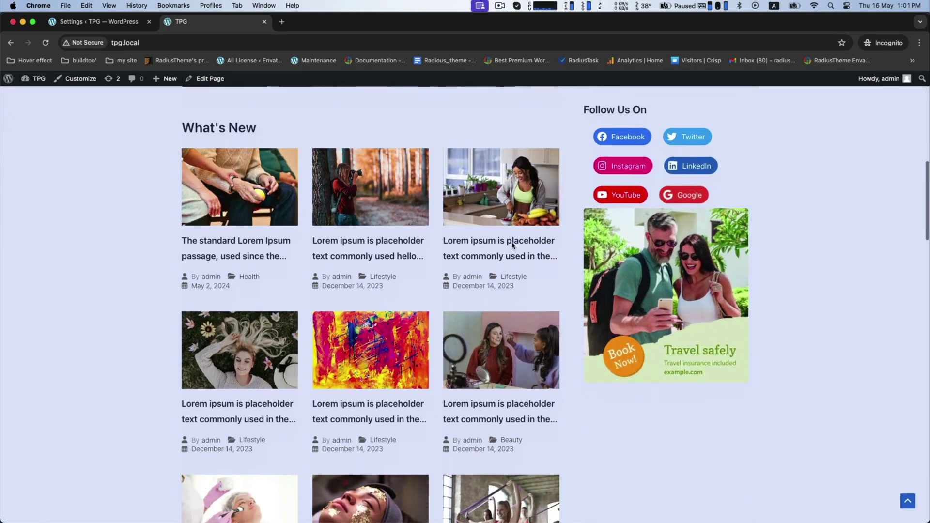
scroll(484, 232, "down", 7)
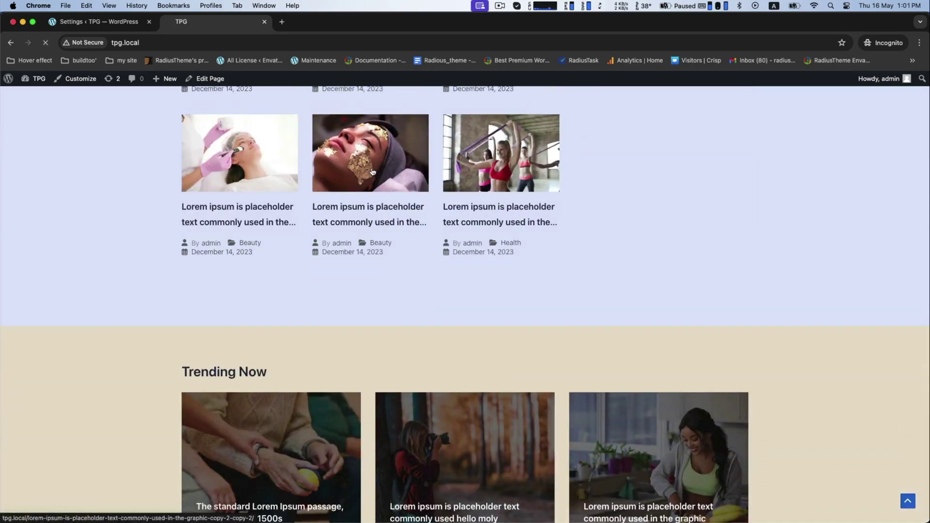
left_click(373, 171)
scroll(369, 173, "down", 5)
scroll(370, 172, "up", 5)
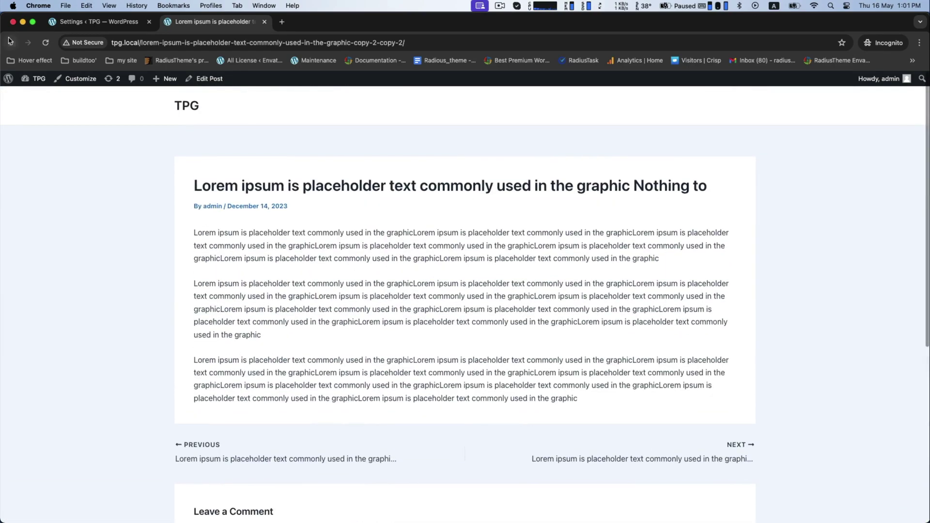
left_click(10, 42)
scroll(477, 197, "up", 15)
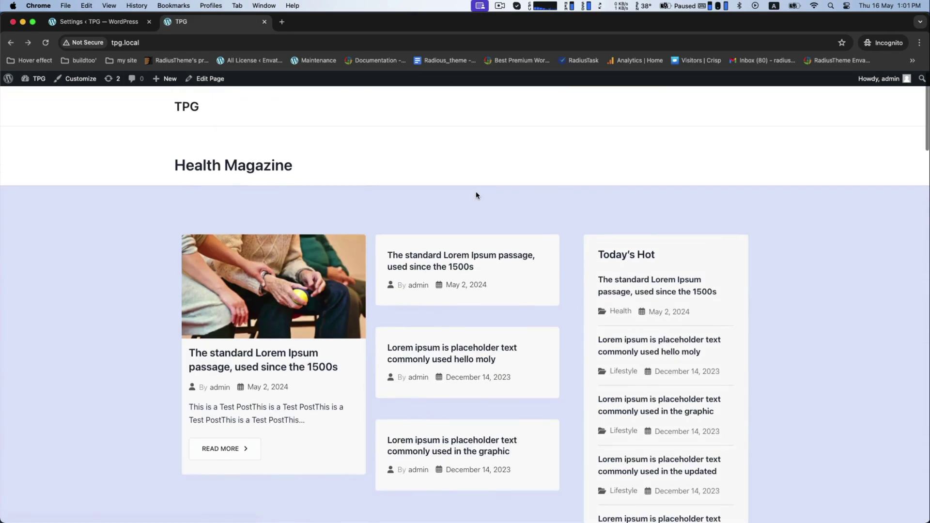
scroll(482, 254, "down", 5)
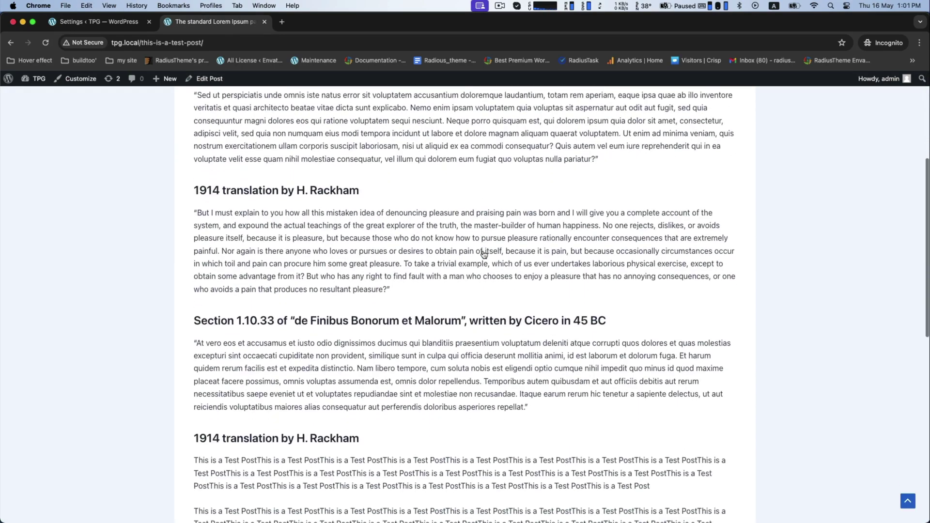
scroll(482, 254, "up", 5)
left_click(180, 107)
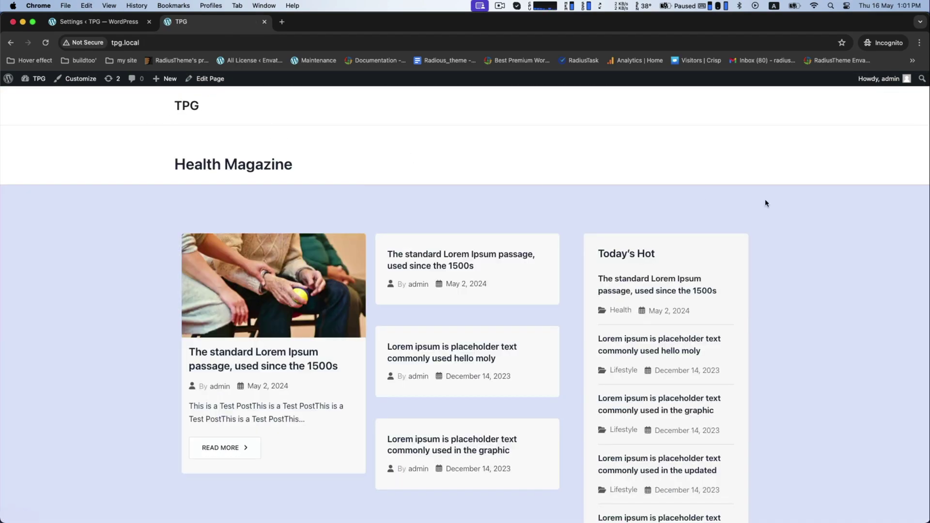
scroll(797, 215, "down", 6)
scroll(798, 215, "up", 5)
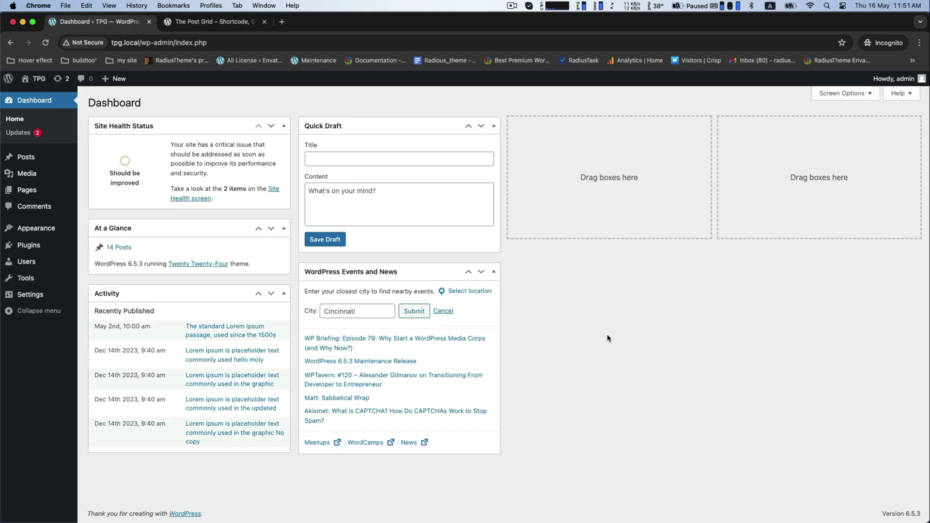
Step: Find the Astra theme in the theme directory, activate it, and head to Plugins > Add New Plugin
mouse_move(28, 232)
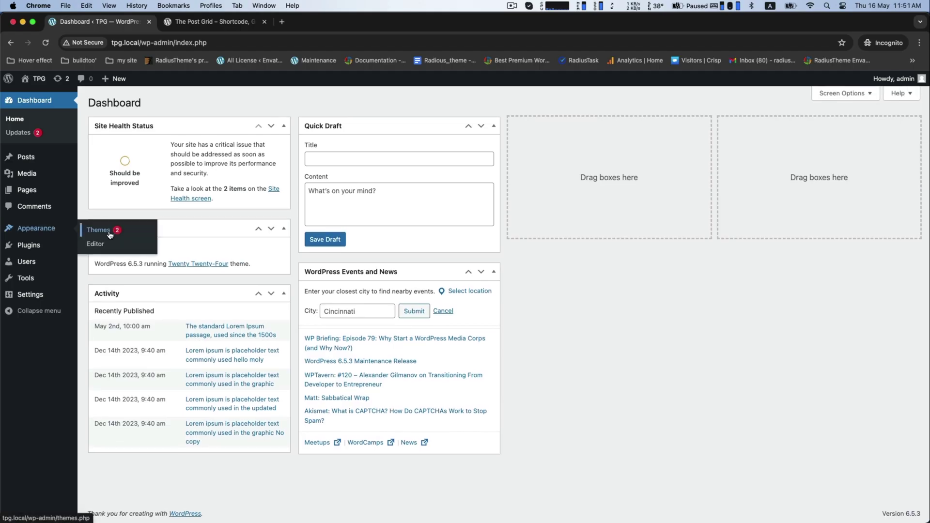
left_click(97, 231)
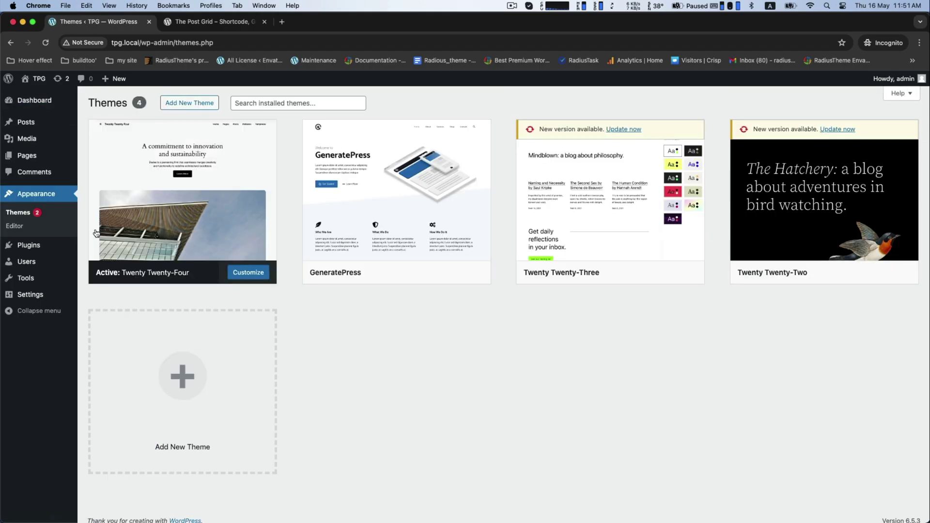
left_click(183, 105)
left_click(813, 140)
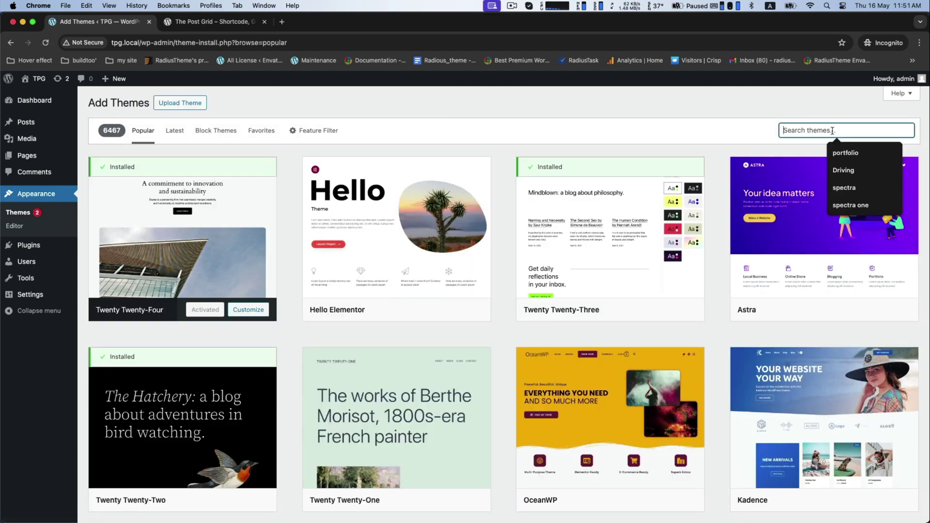
type("Astra")
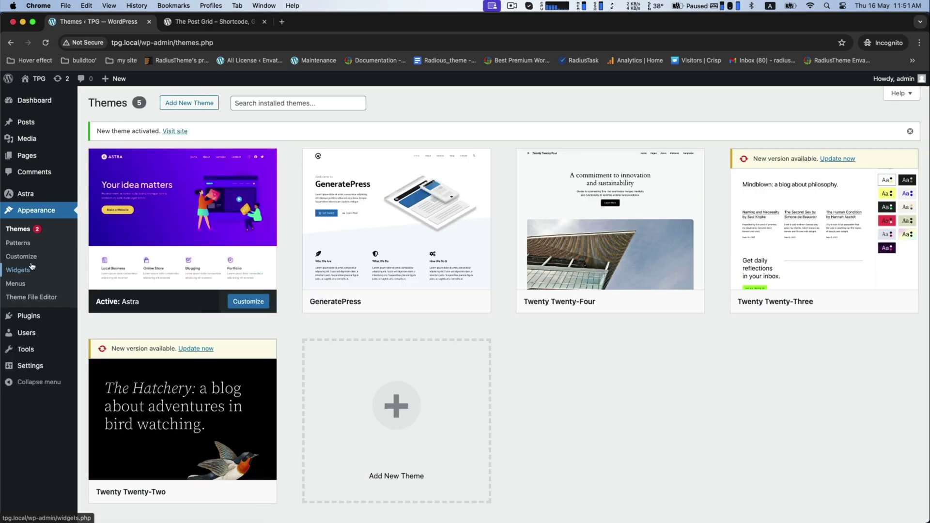
mouse_move(23, 319)
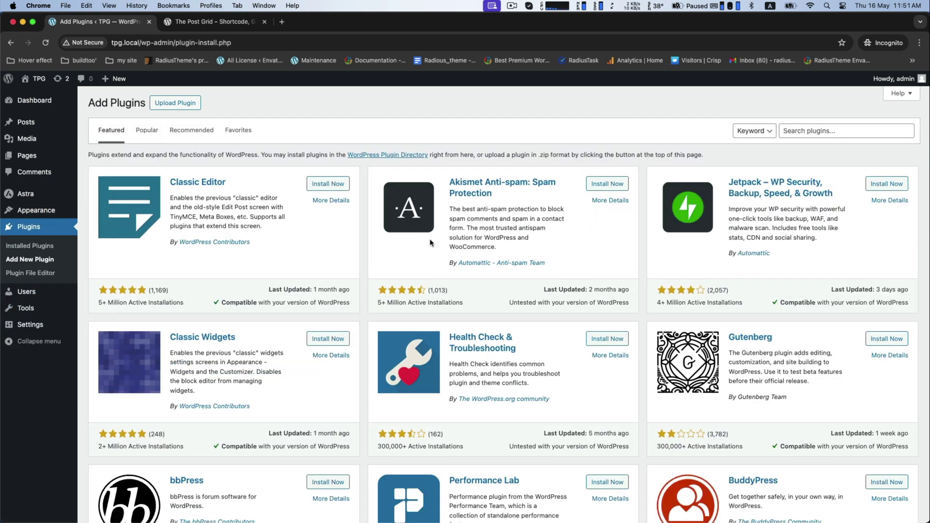
Step: Search the plugin library for 'the Post grid'
left_click(802, 129)
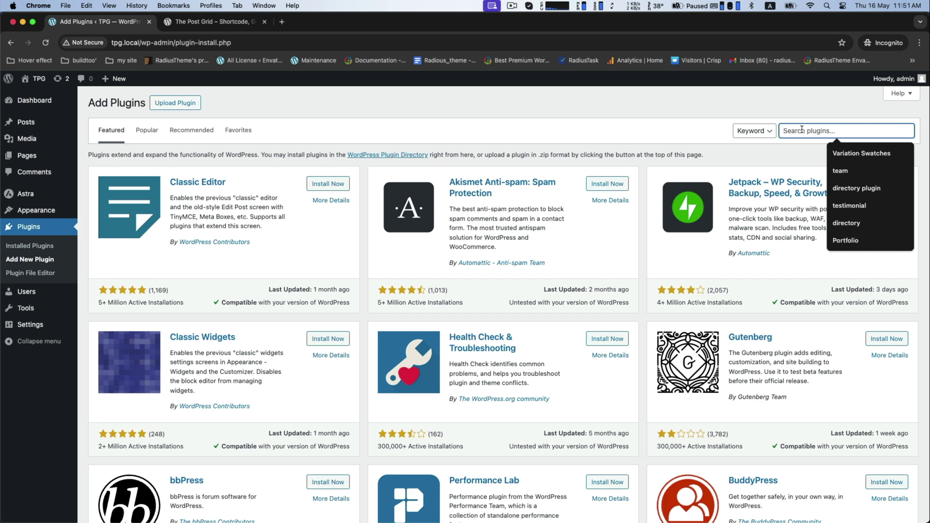
type("the Post grid")
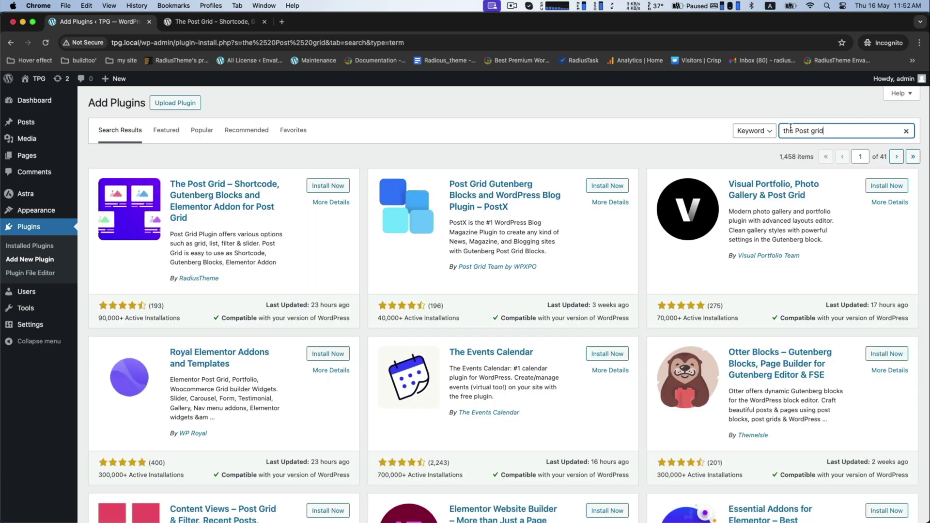
Step: Highlight the 90,000+ active installations figure on The Post Grid's WordPress.org listing
left_click(185, 25)
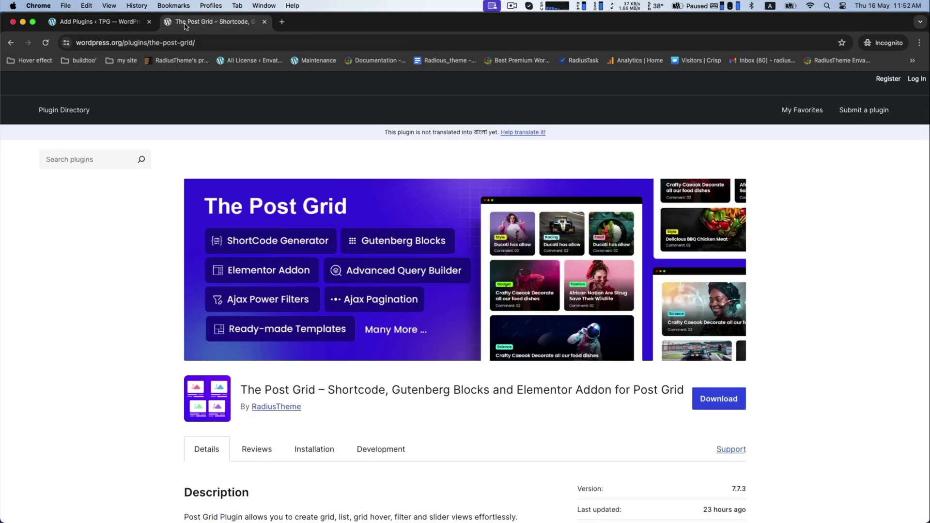
scroll(351, 290, "down", 5)
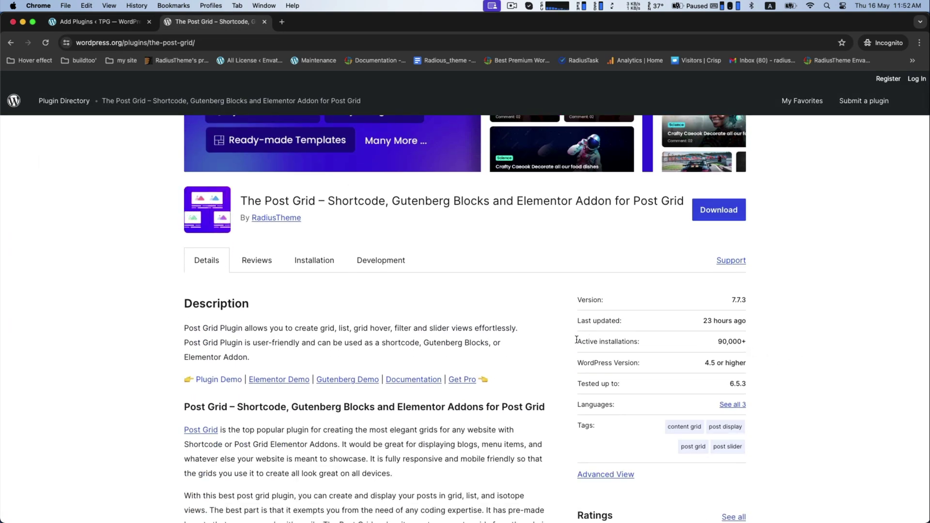
left_click_drag(576, 340, 678, 334)
double_click(729, 341)
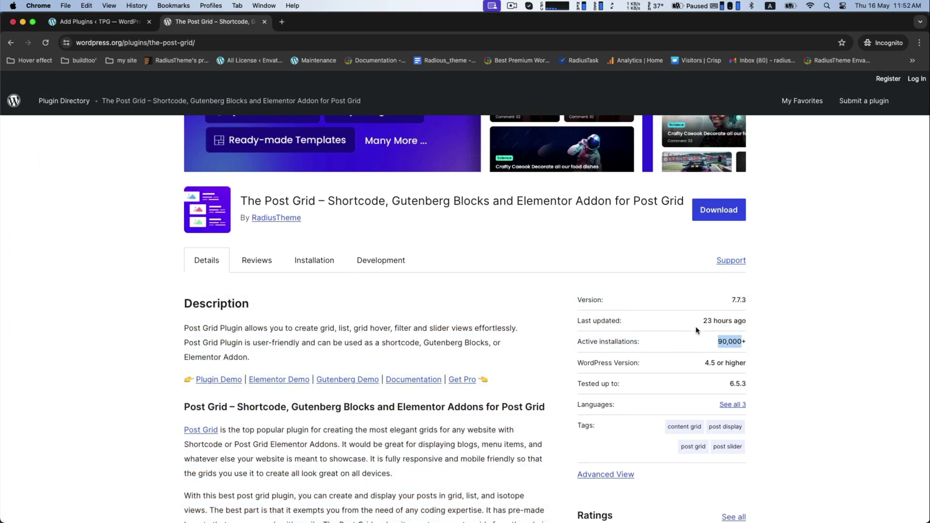
scroll(272, 228, "down", 2)
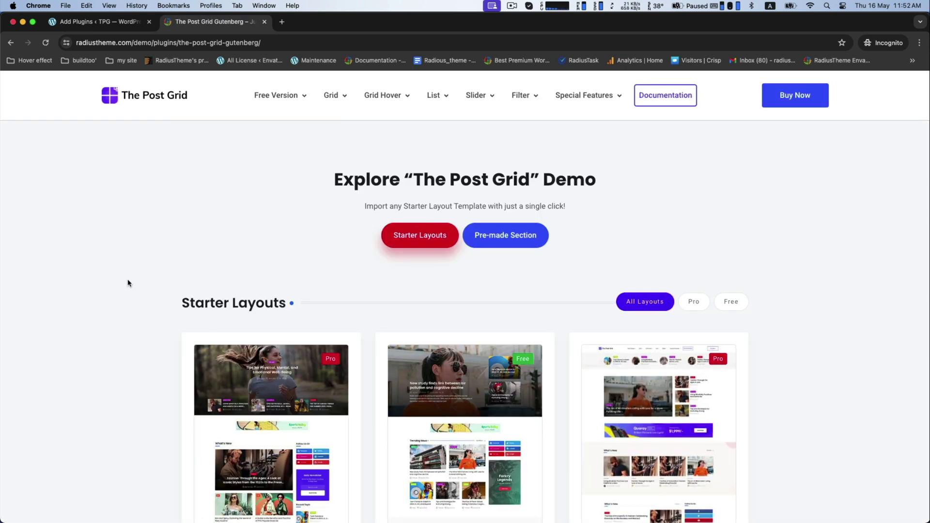
Step: Browse The Post Grid demo page and filter its Starter Layouts to Free only
scroll(129, 283, "down", 15)
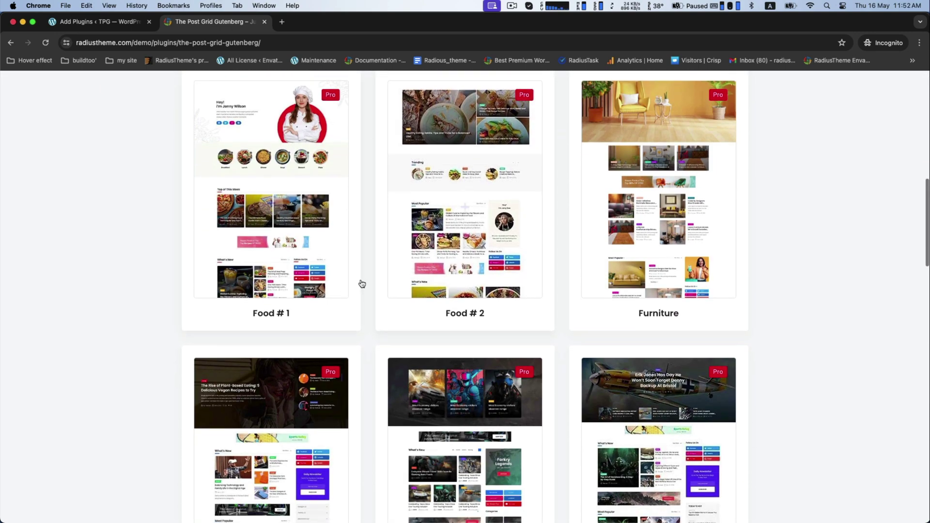
scroll(658, 319, "down", 8)
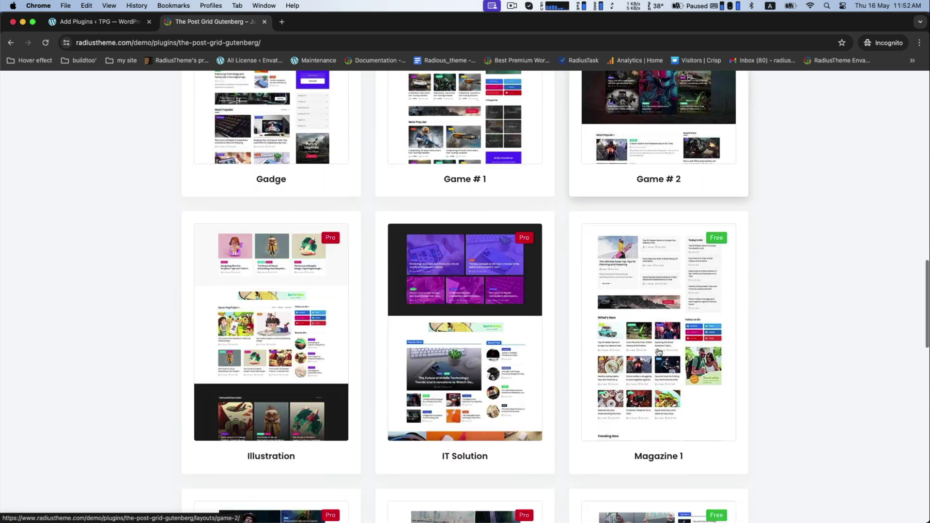
scroll(658, 352, "down", 7)
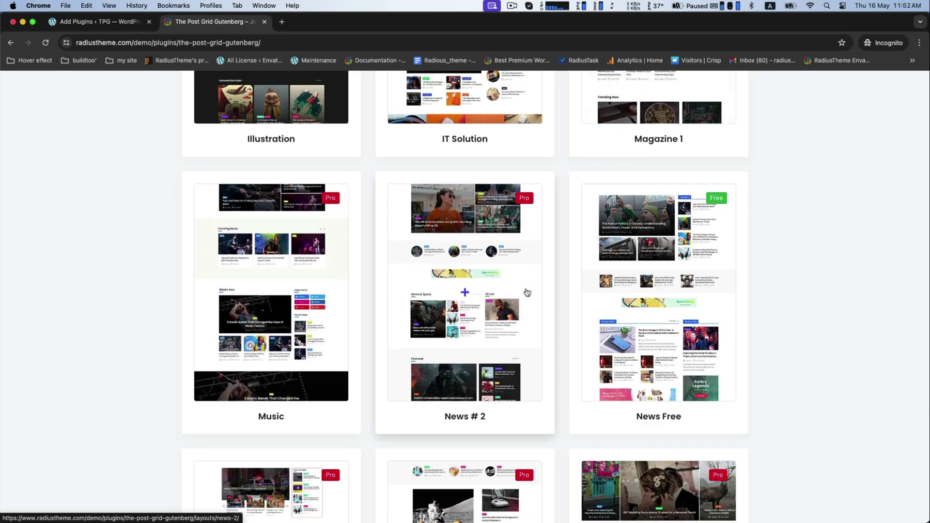
scroll(527, 293, "down", 9)
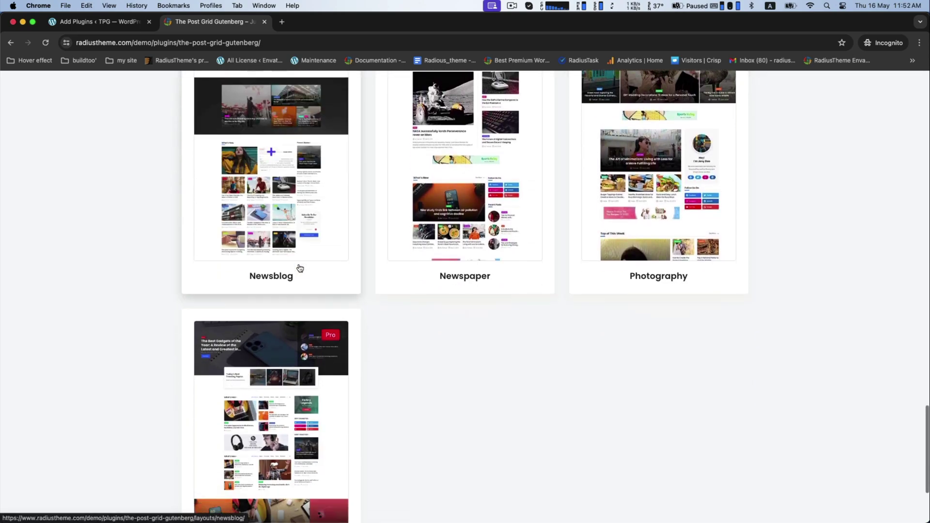
scroll(300, 268, "down", 3)
scroll(627, 271, "up", 20)
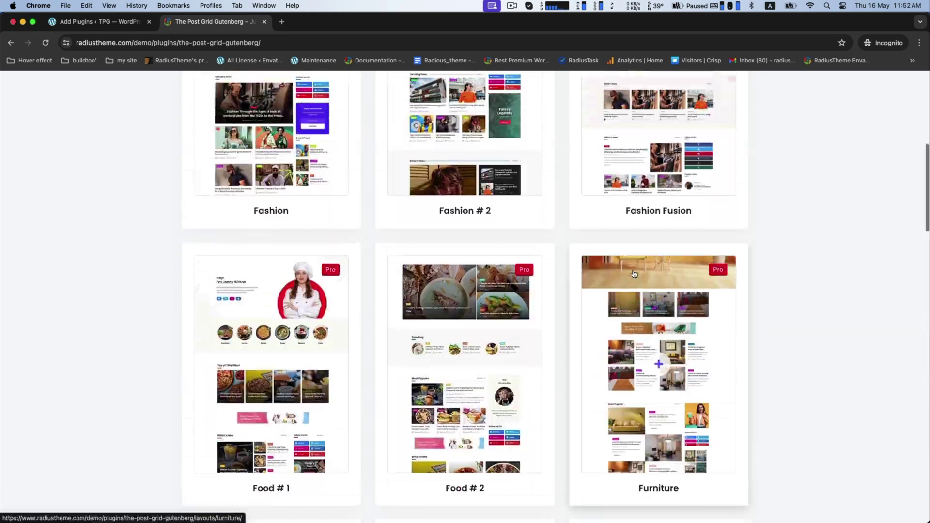
scroll(634, 274, "up", 8)
left_click(731, 281)
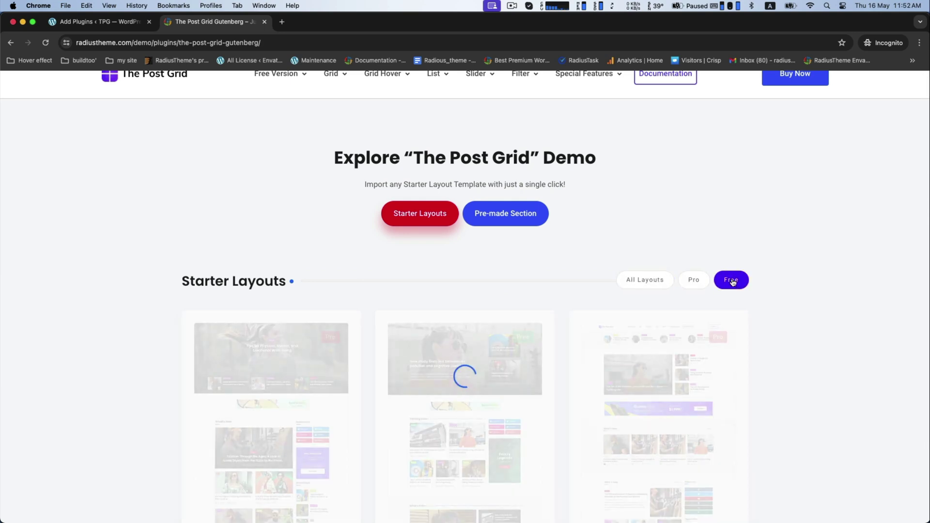
scroll(730, 280, "down", 3)
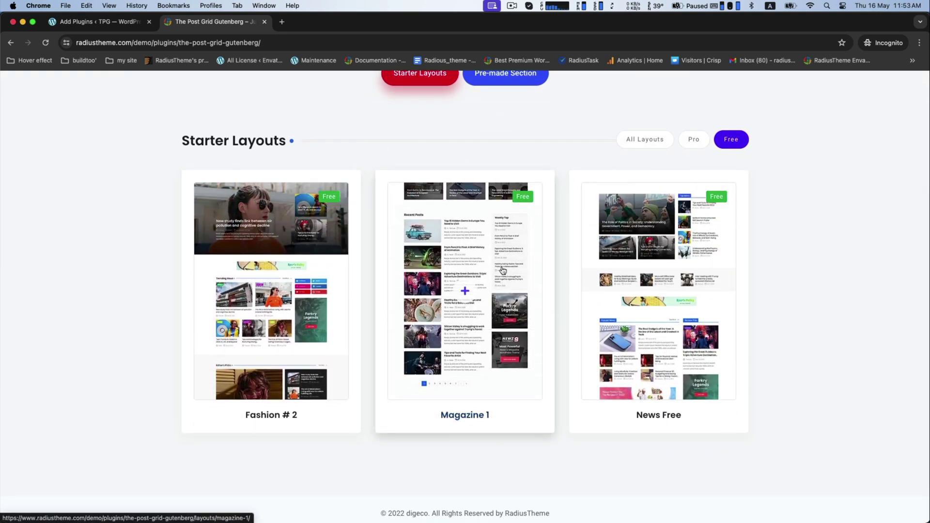
scroll(503, 270, "up", 3)
Step: Back on the 'the Post grid' results, install and activate The Post Grid, then return to Dashboard
key("super+alt+Left")
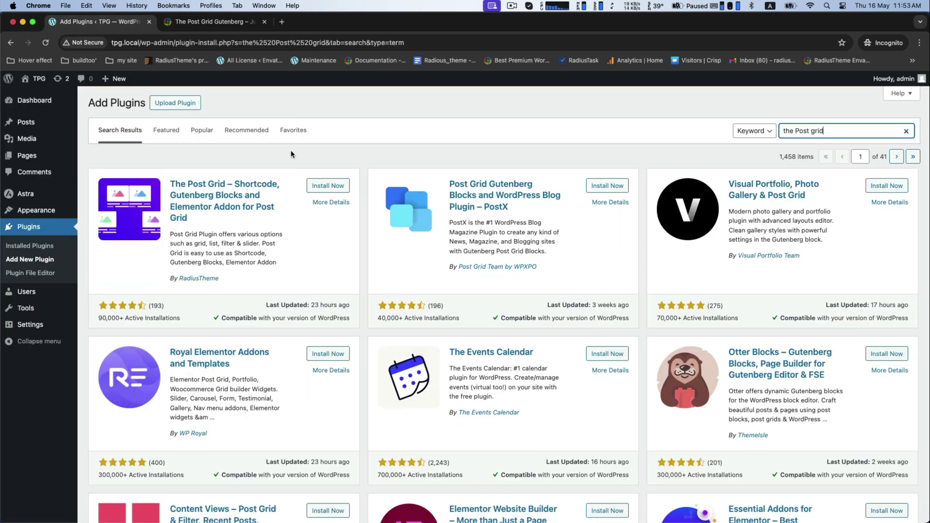
left_click(322, 186)
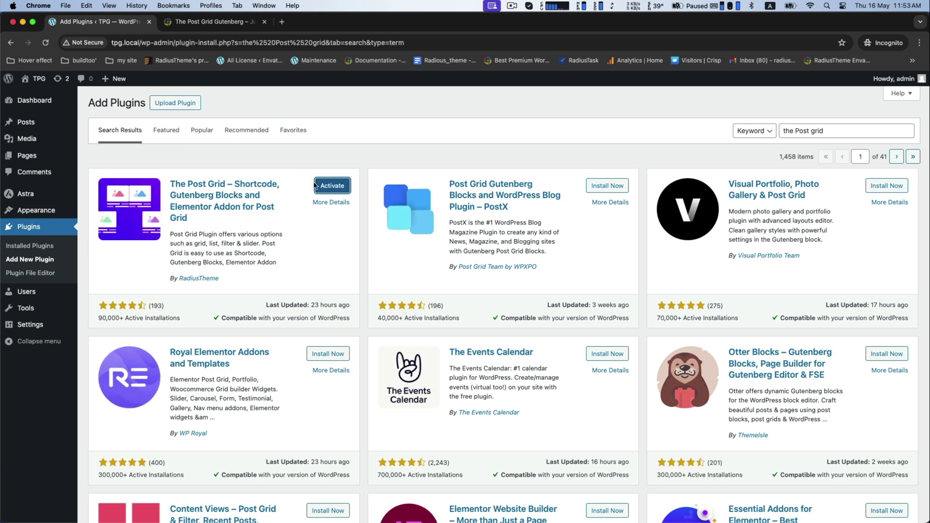
left_click(323, 186)
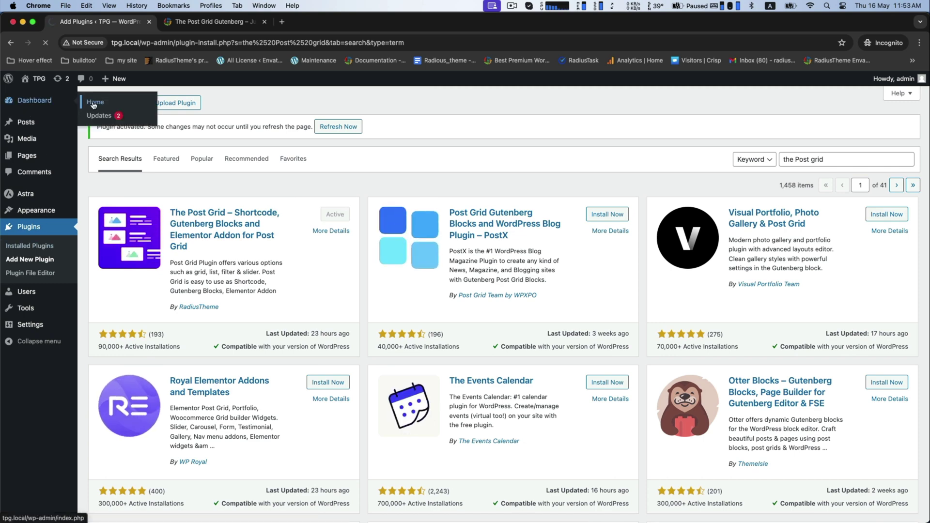
left_click(92, 102)
Step: Load the Dashboard home and move to the Pages > Add New Page menu
left_click(92, 101)
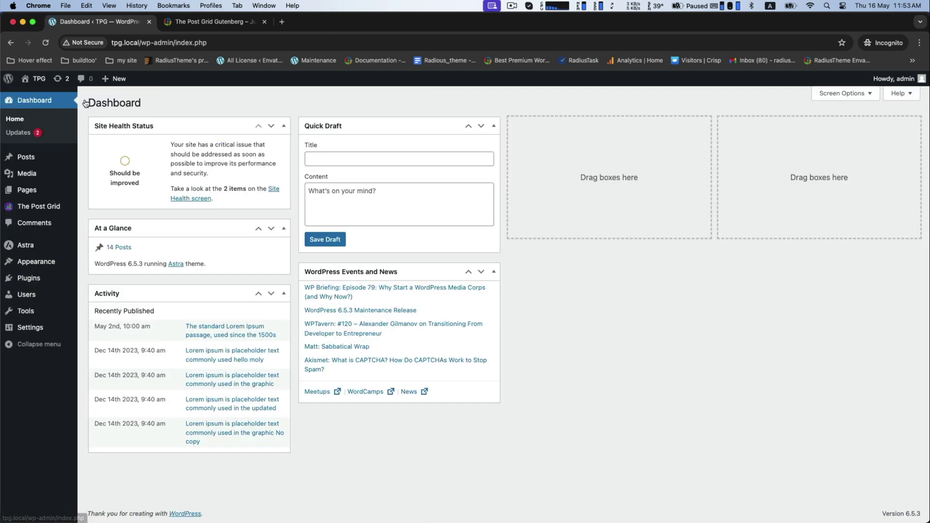
mouse_move(21, 158)
mouse_move(22, 194)
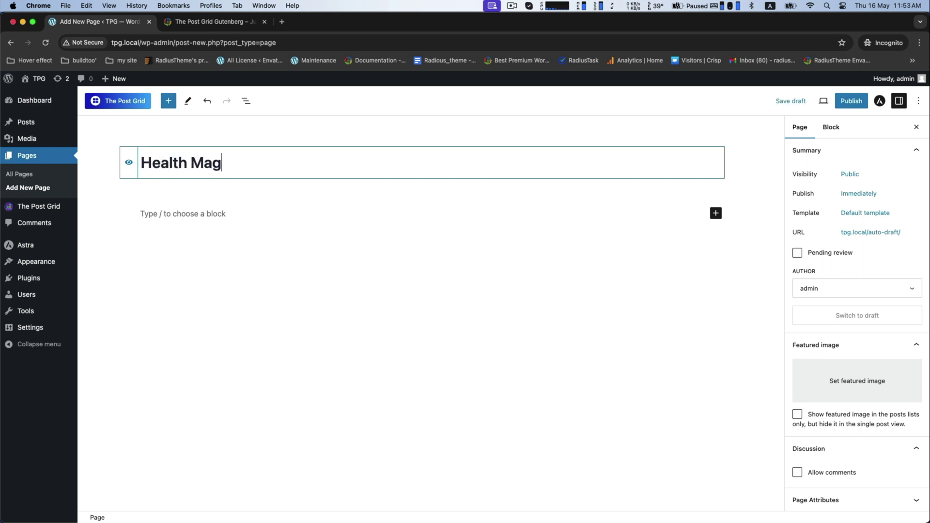
Step: Import the free Magazine 1 starter layout from The Post Grid library below the title
left_click(214, 213)
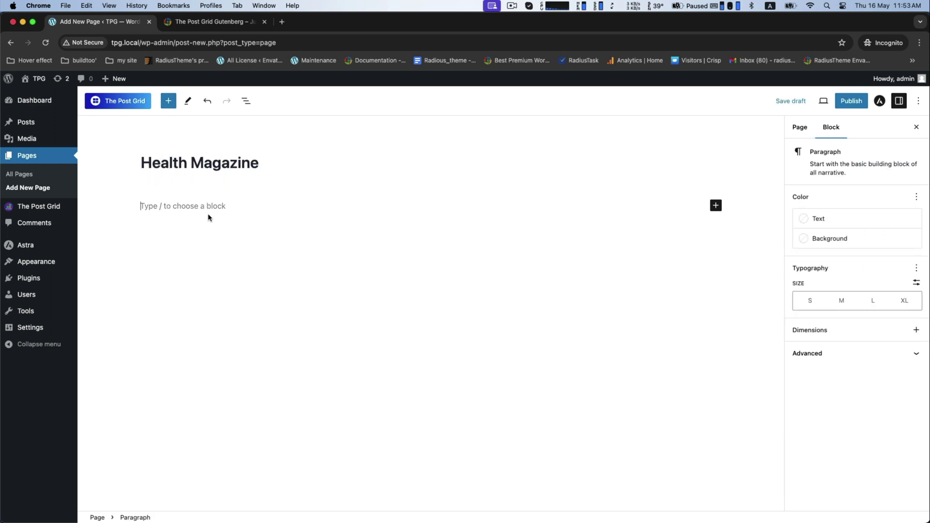
left_click(116, 103)
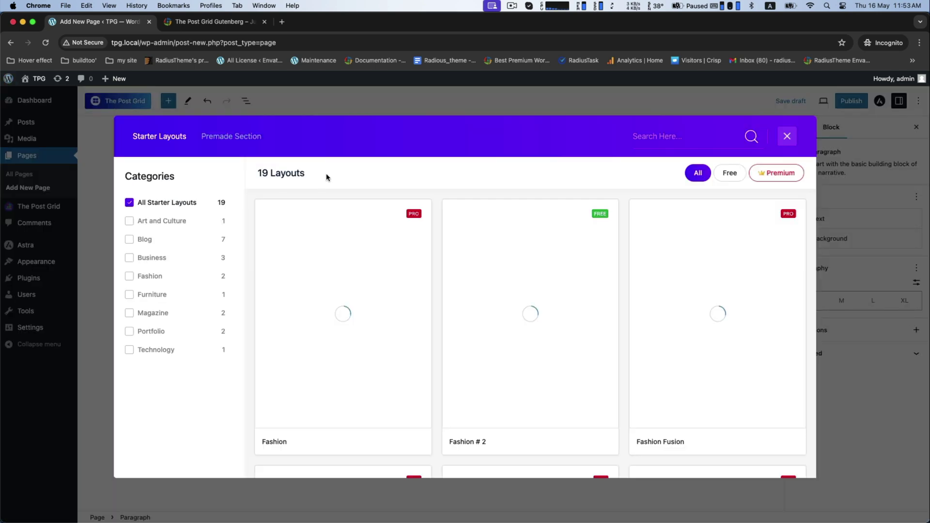
scroll(566, 294, "down", 4)
scroll(566, 294, "up", 4)
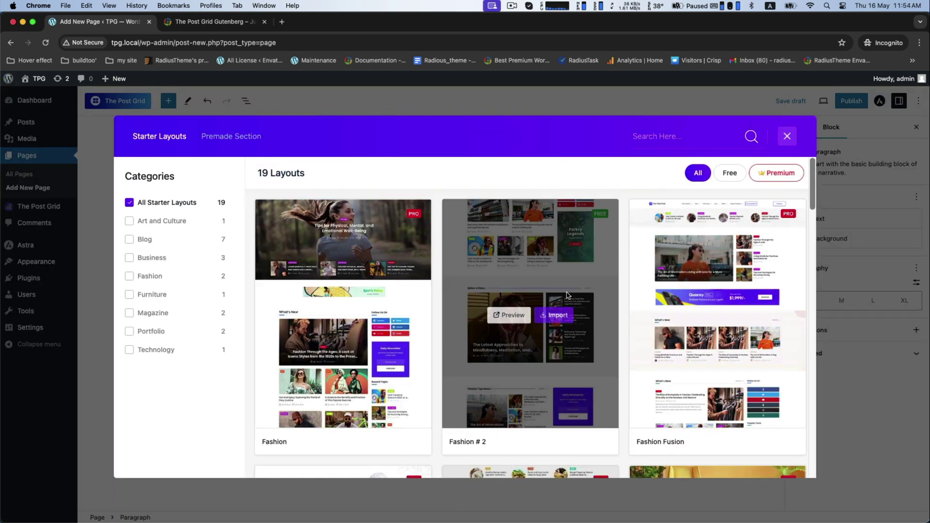
left_click(729, 173)
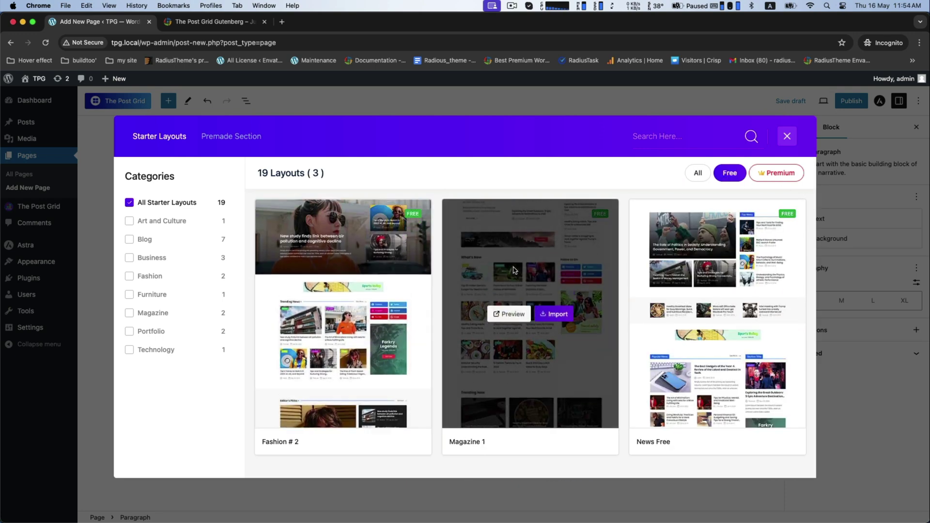
left_click(553, 319)
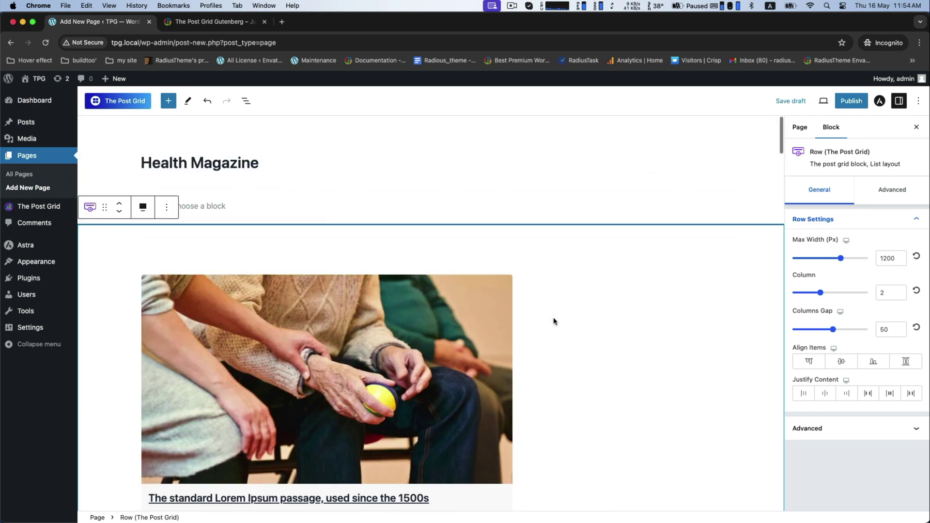
Step: Publish the Health Magazine page, then view and scroll through the live version
left_click(848, 103)
left_click(829, 101)
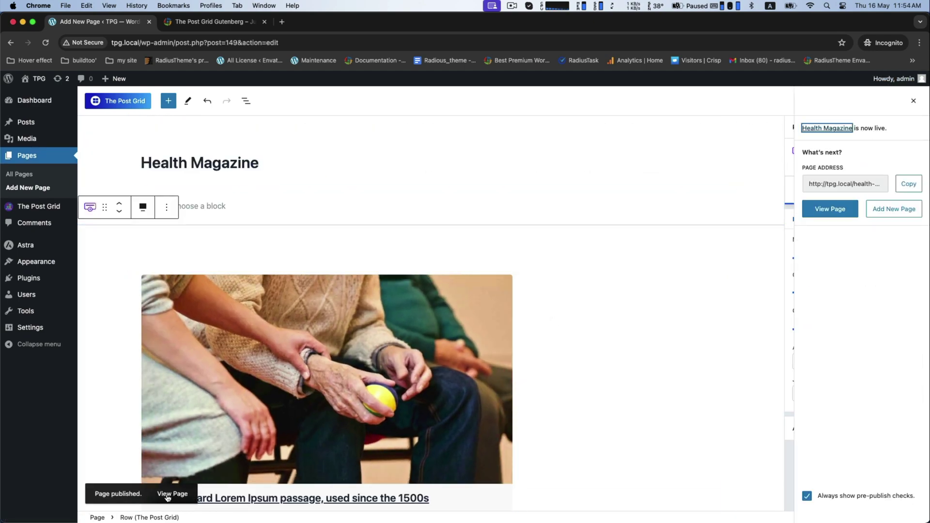
left_click(167, 495)
scroll(790, 388, "down", 15)
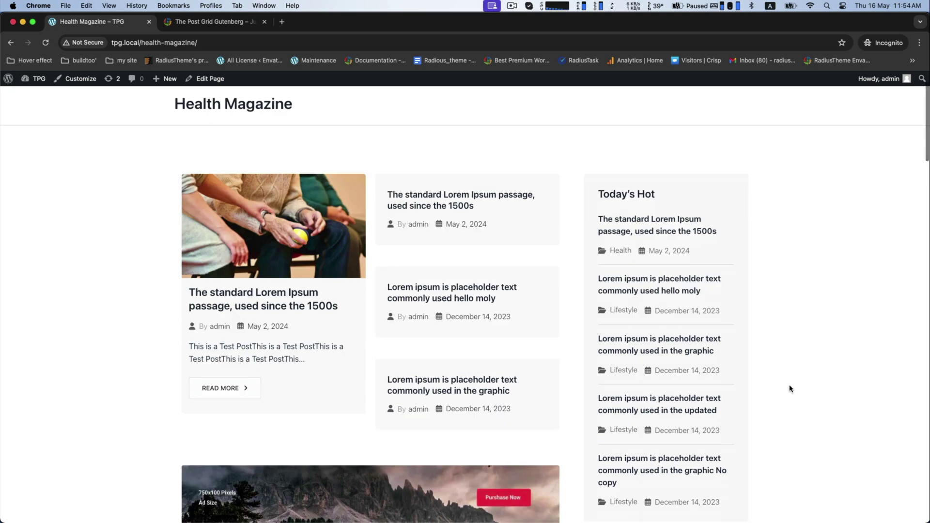
scroll(790, 389, "down", 20)
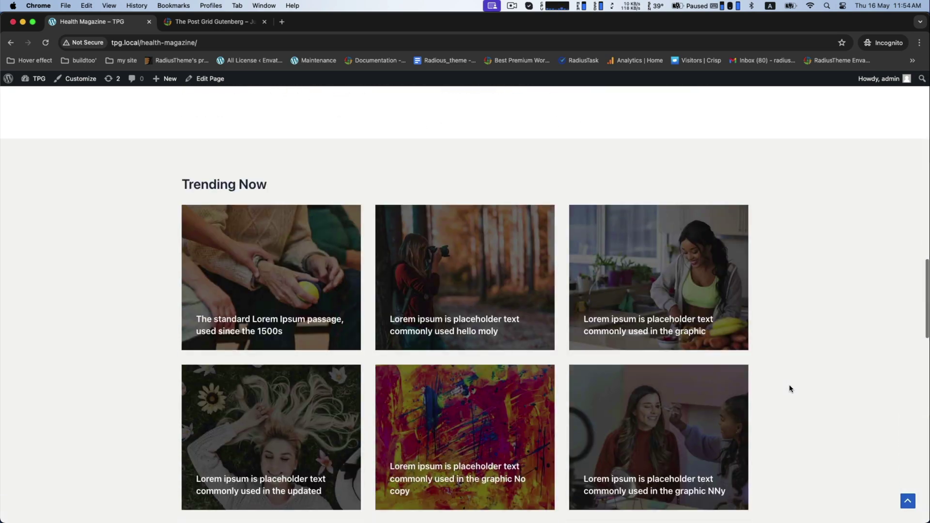
scroll(790, 389, "up", 20)
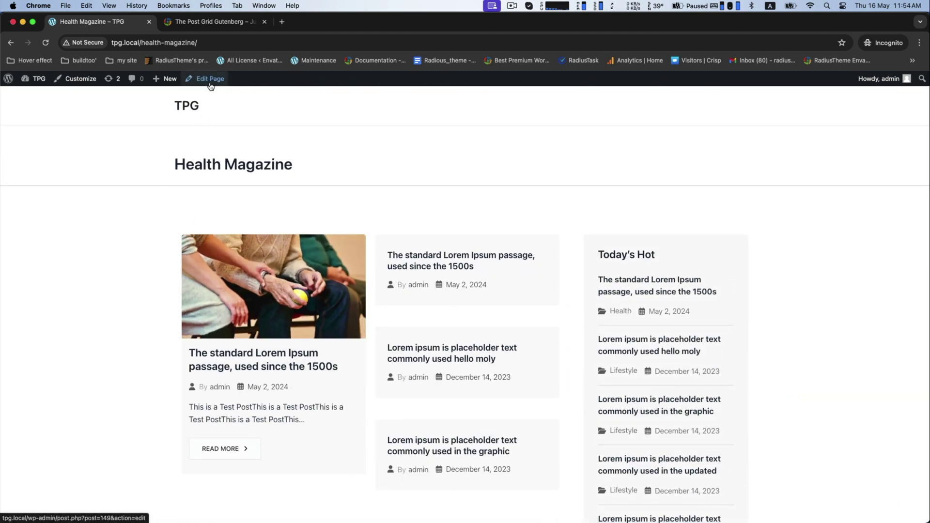
scroll(349, 239, "down", 5)
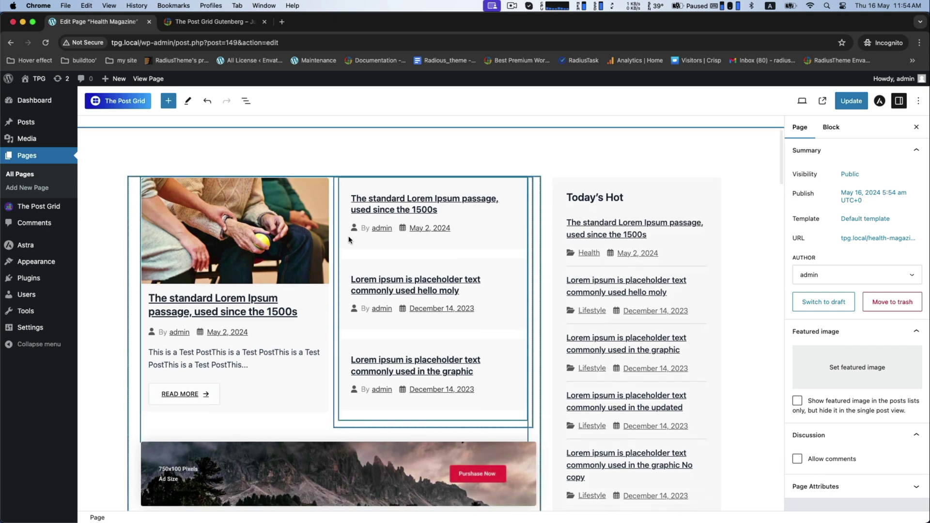
Step: Select the top post grid row and open its Advanced background colour setting
scroll(348, 239, "up", 2)
left_click(435, 183)
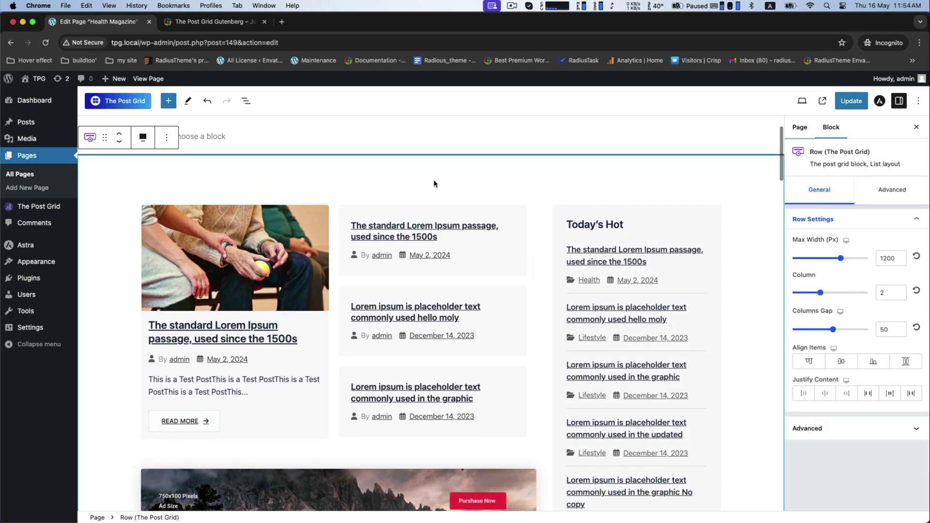
left_click(880, 192)
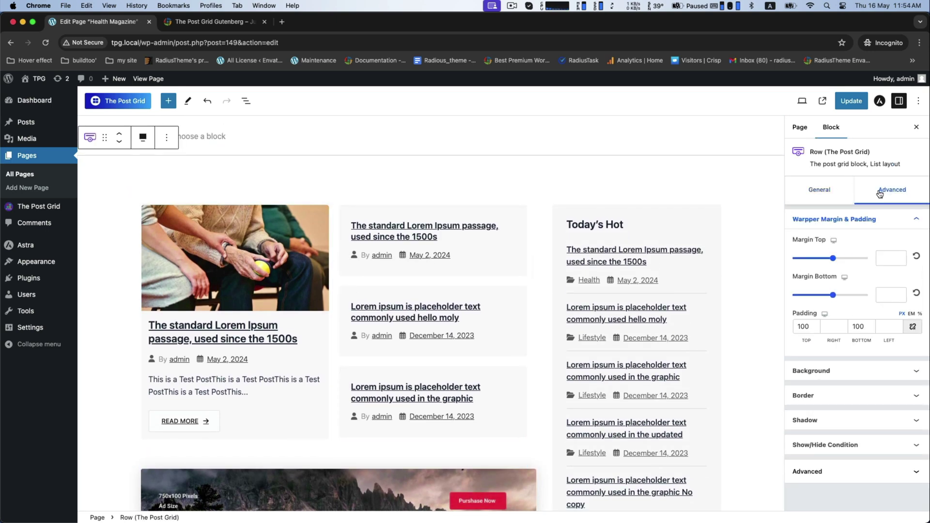
left_click(868, 377)
left_click(908, 393)
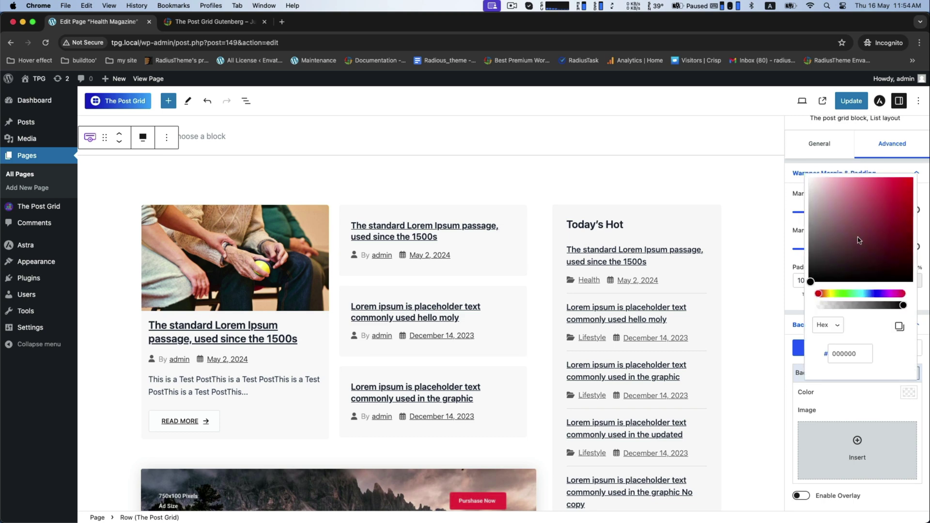
Step: Set the row's background colour to light blue D2E4EE
left_click(815, 190)
left_click_drag(815, 188, 815, 184)
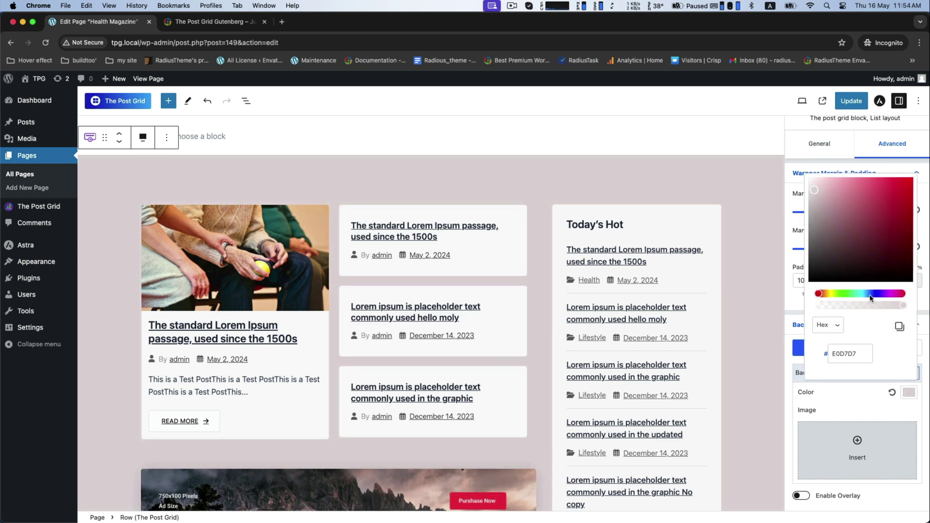
left_click(868, 294)
left_click_drag(816, 192, 822, 184)
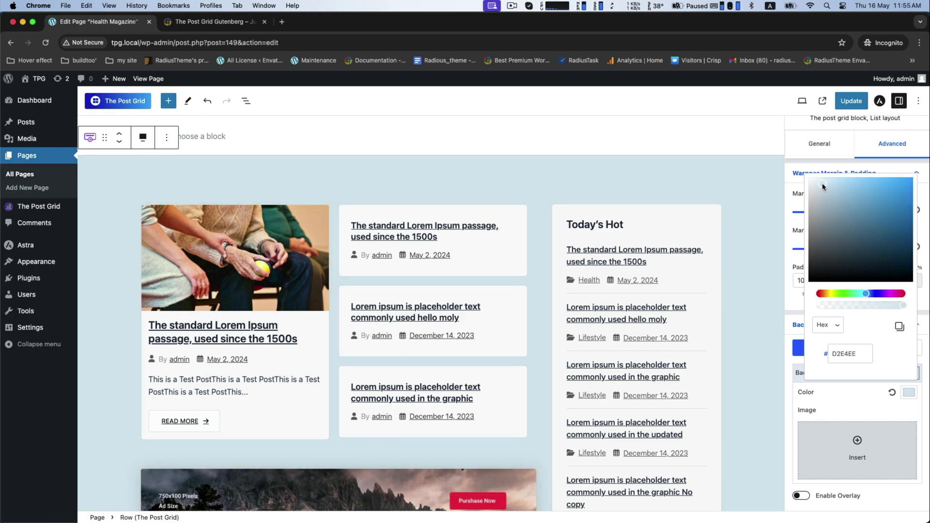
scroll(725, 286, "down", 10)
scroll(724, 287, "down", 4)
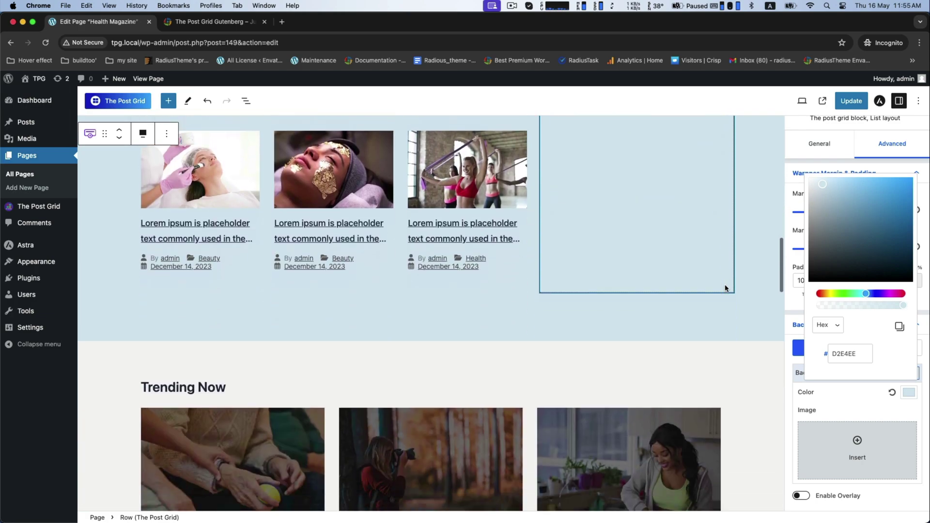
scroll(724, 287, "up", 12)
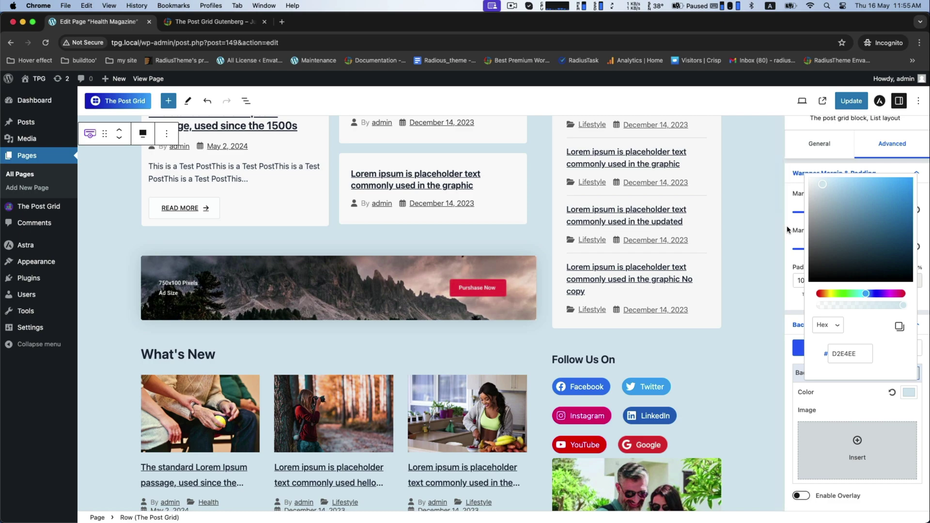
left_click(788, 230)
scroll(612, 292, "down", 10)
Step: Select the Trending Now row and bring up its Advanced background colour setting
scroll(613, 292, "up", 4)
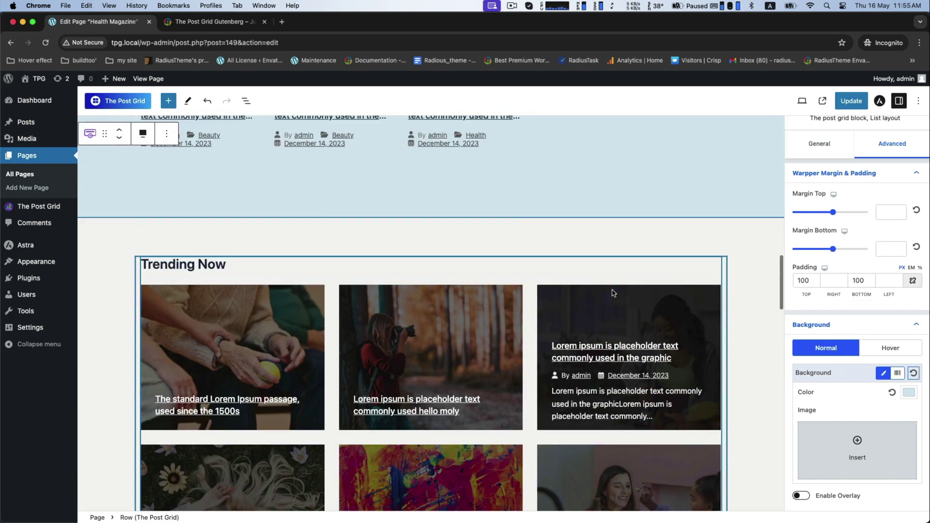
scroll(612, 293, "down", 5)
left_click(743, 284)
scroll(743, 283, "up", 6)
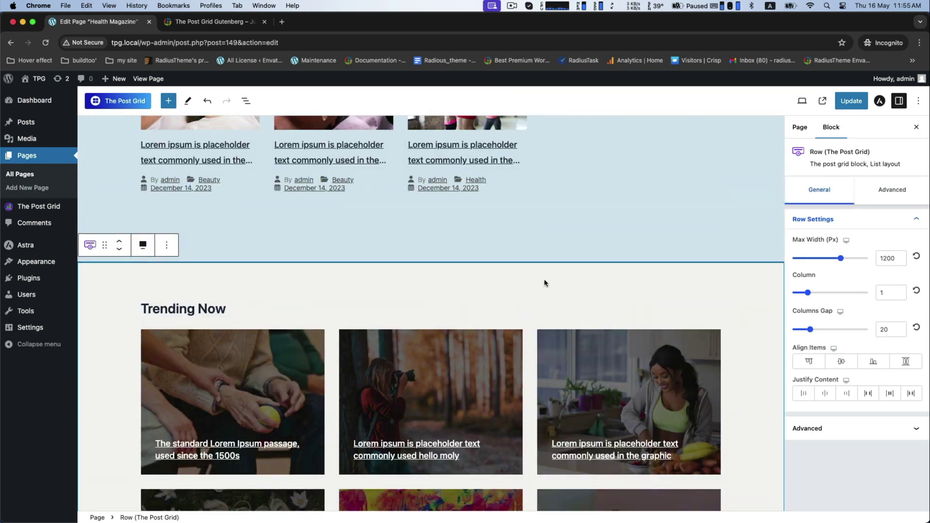
left_click(890, 192)
left_click(875, 369)
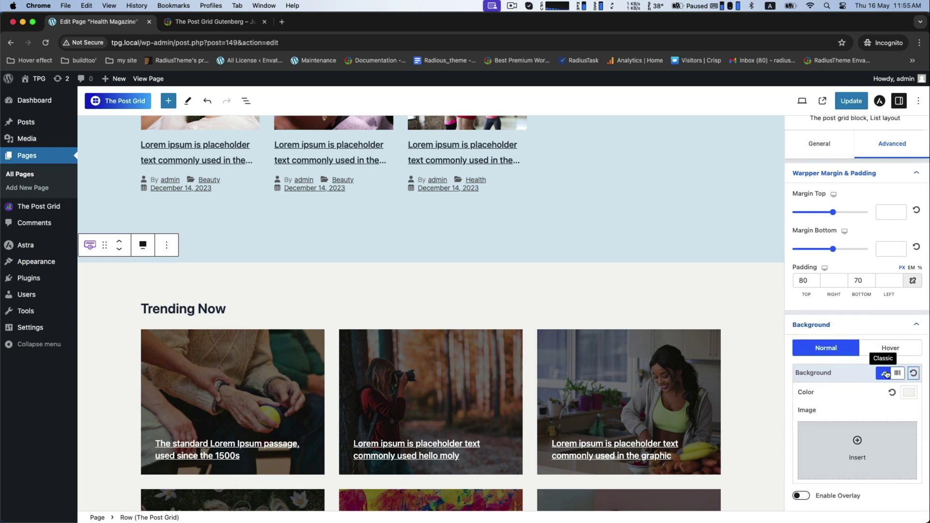
left_click(909, 392)
Step: Give the Trending Now row a light tan (D9CBAF) background colour
left_click(868, 215)
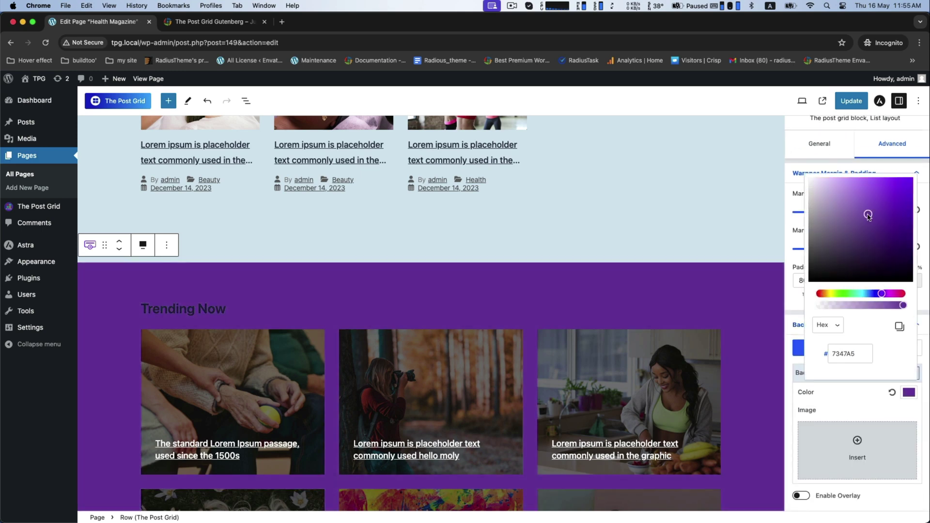
left_click(862, 294)
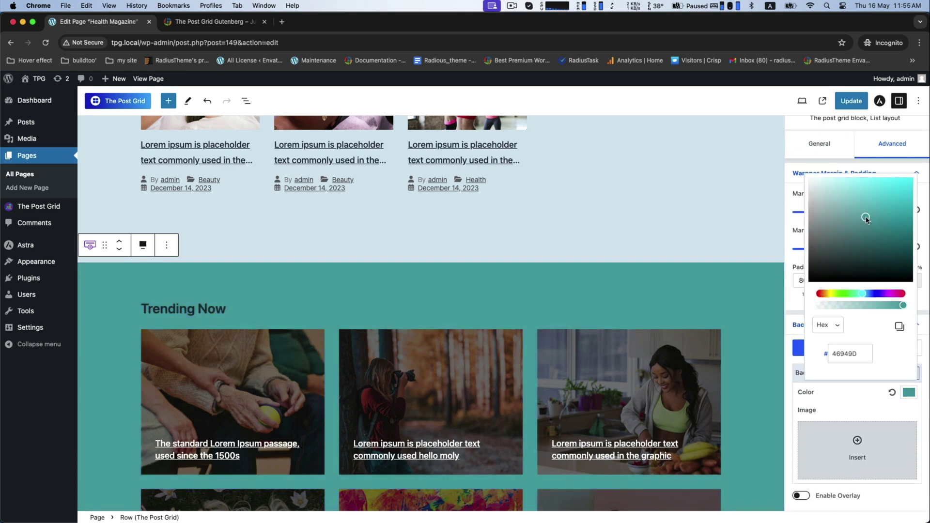
left_click_drag(865, 218, 818, 215)
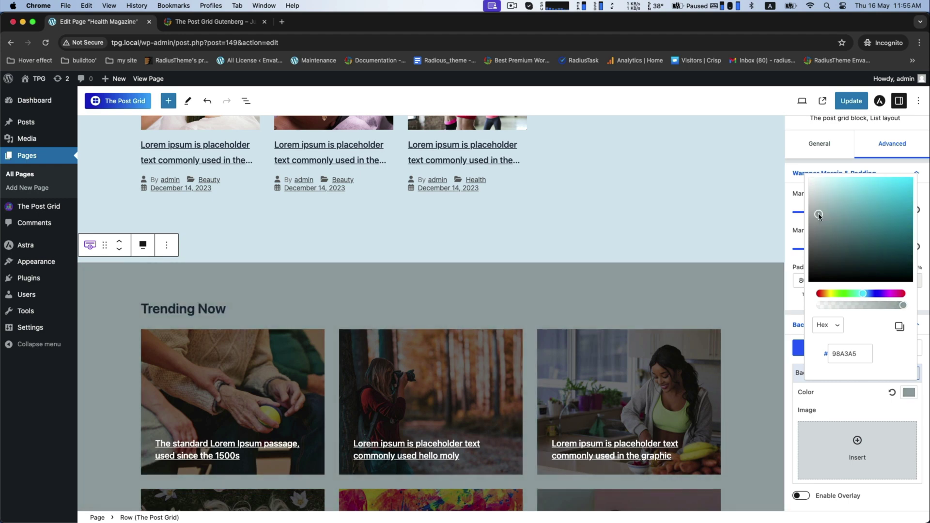
left_click(827, 294)
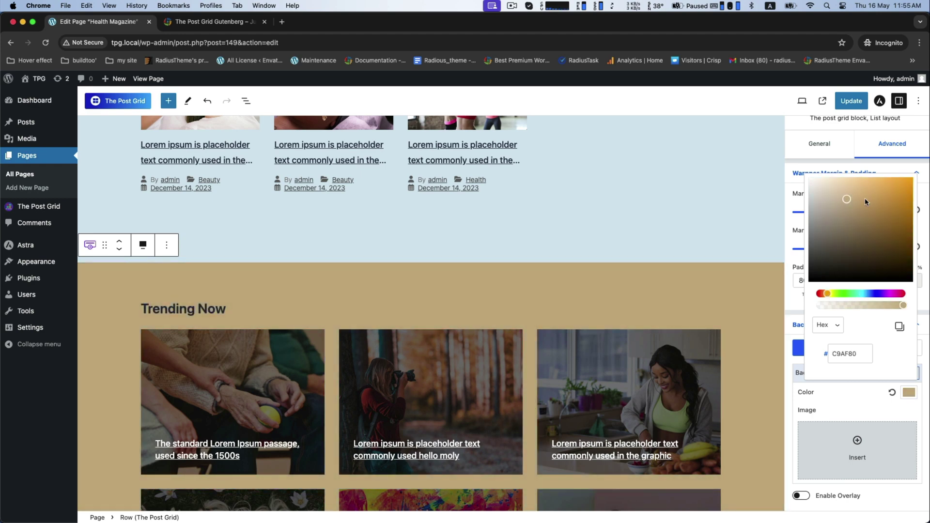
left_click_drag(843, 190, 823, 189)
left_click(745, 295)
scroll(742, 293, "down", 10)
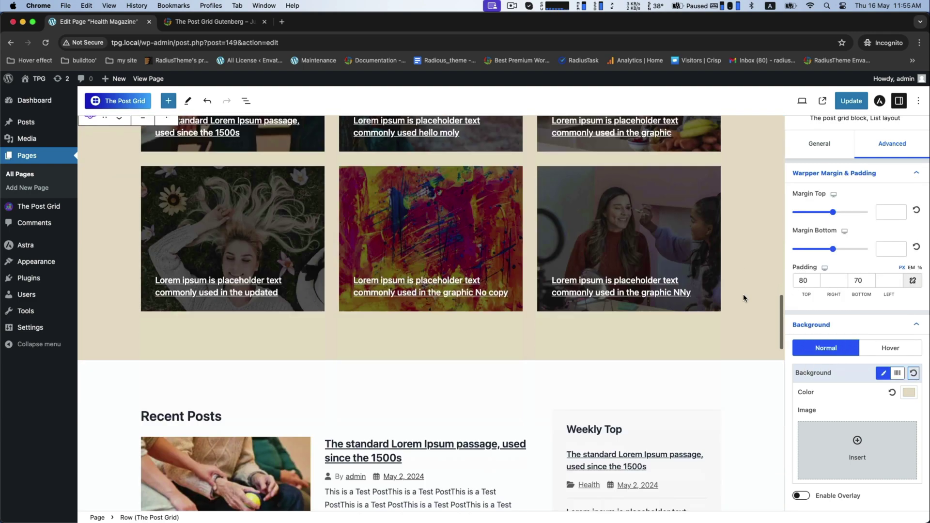
Step: Give the Recent Posts row a very pale pink (F8F1F1) background
left_click(416, 154)
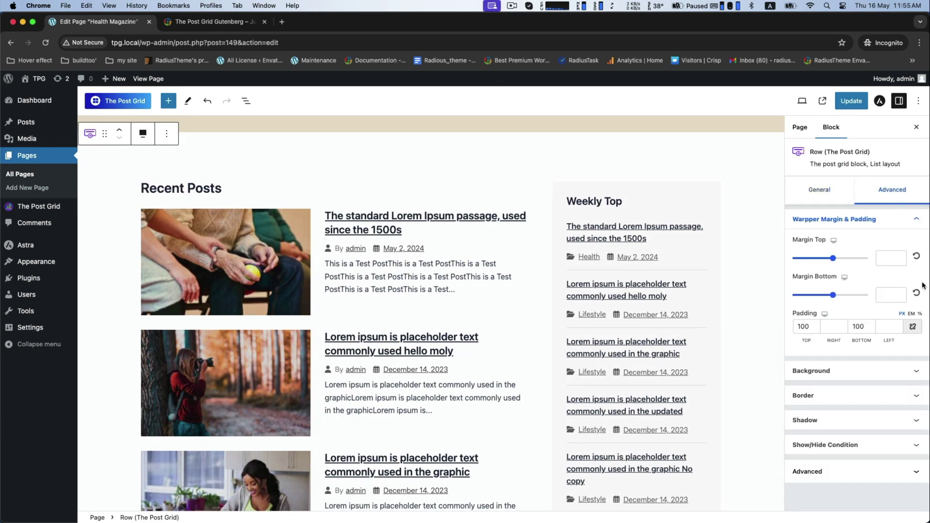
left_click(894, 366)
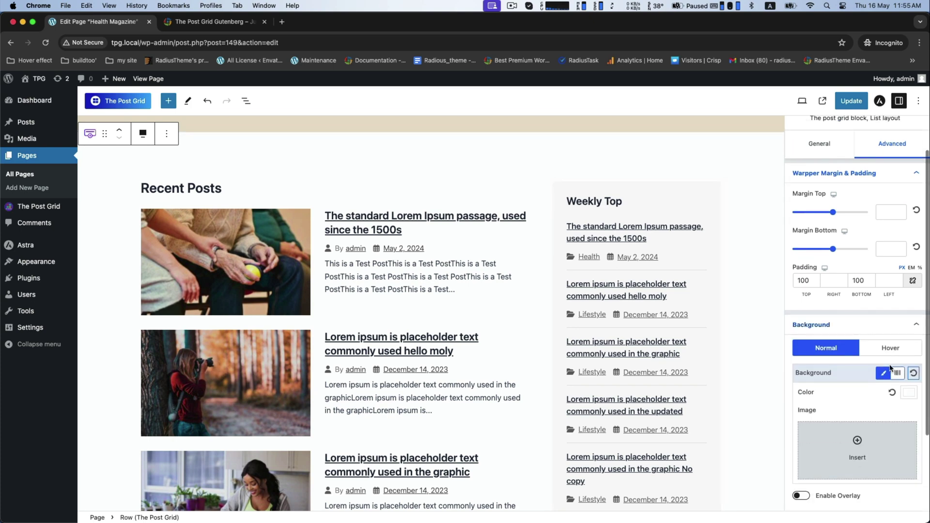
left_click(910, 394)
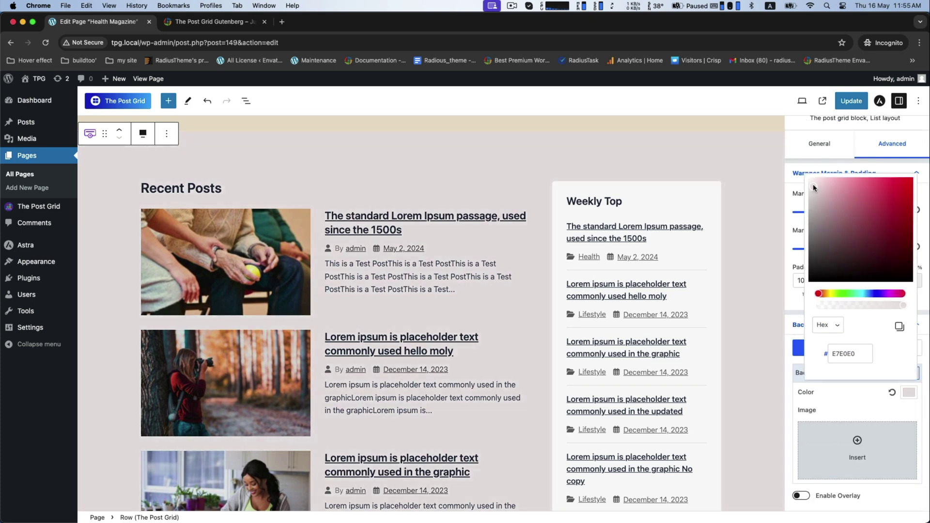
left_click_drag(814, 188, 814, 182)
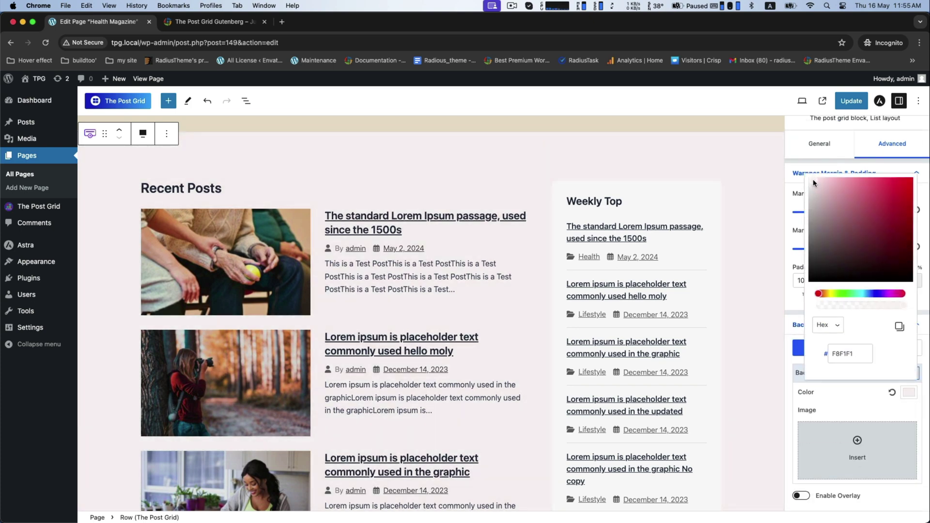
Step: Try Layout 2 for the Weekly Top list, then return it to Layout 1
left_click(664, 193)
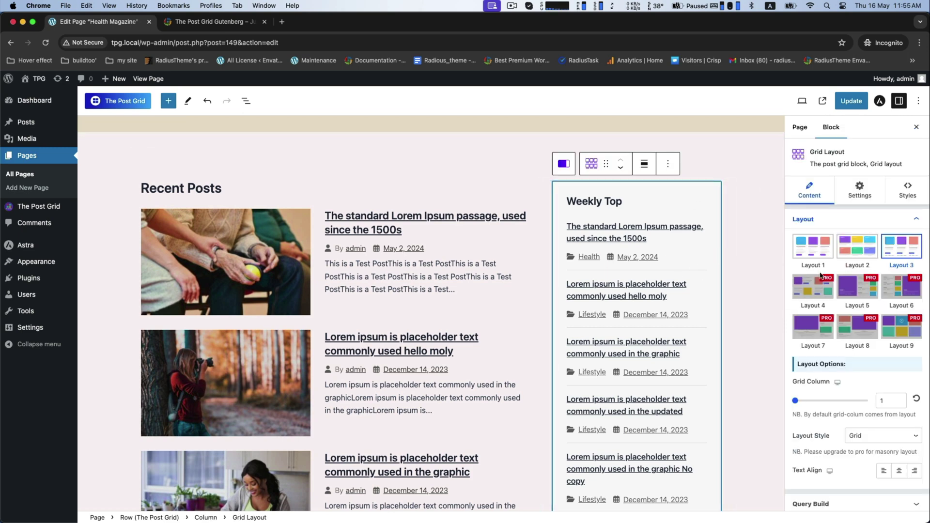
left_click(851, 257)
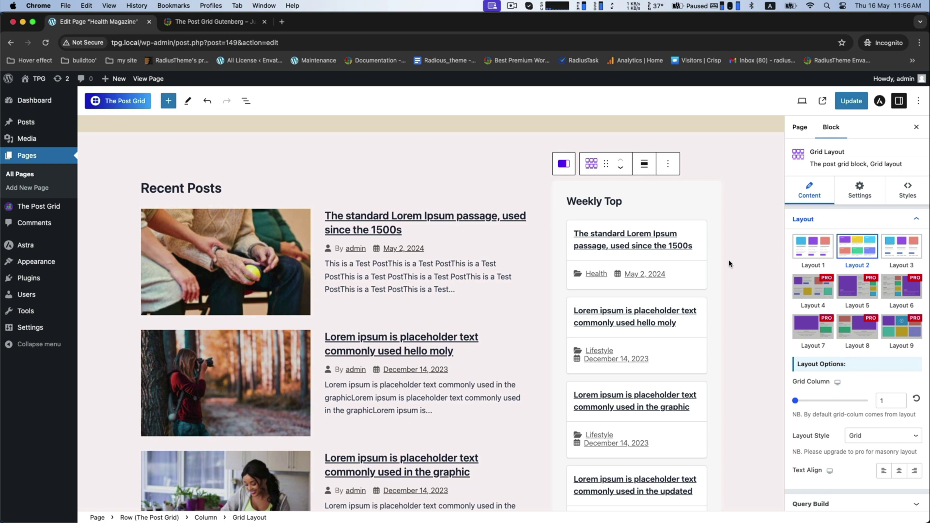
left_click(811, 246)
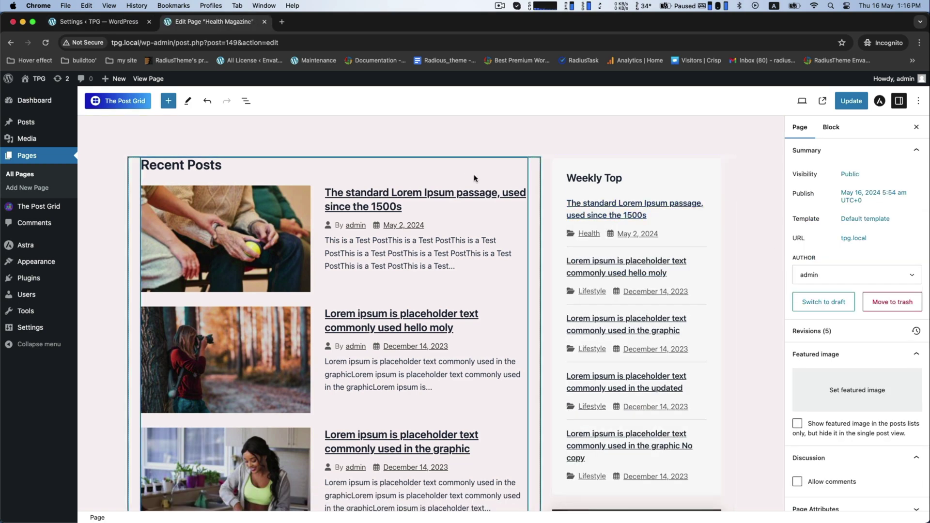
Step: In the Recent Posts field selection, turn off Meta Data and turn on Read More Button
left_click(475, 179)
left_click(866, 192)
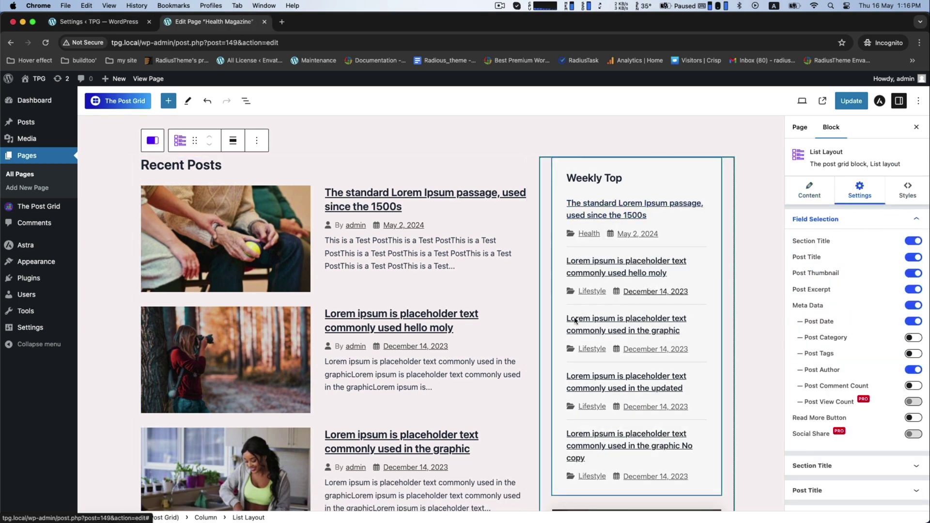
left_click(909, 260)
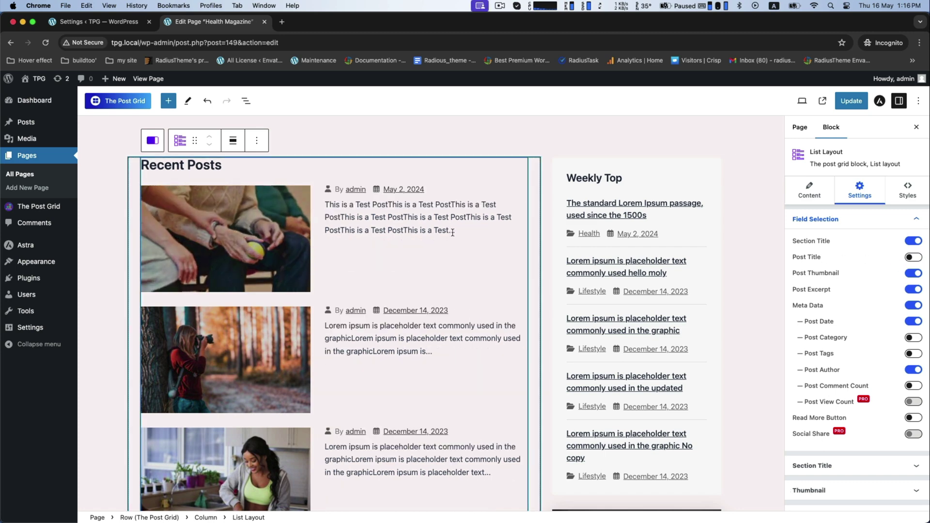
left_click(917, 263)
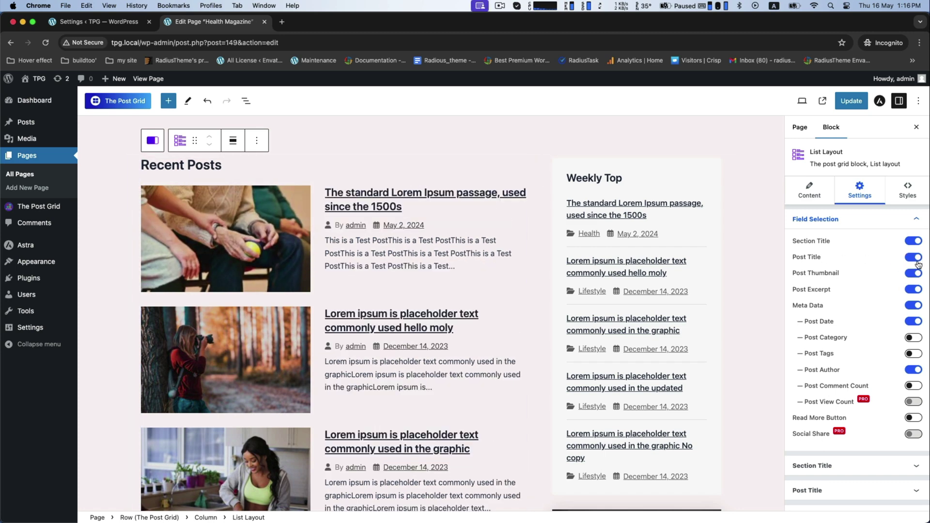
left_click(913, 306)
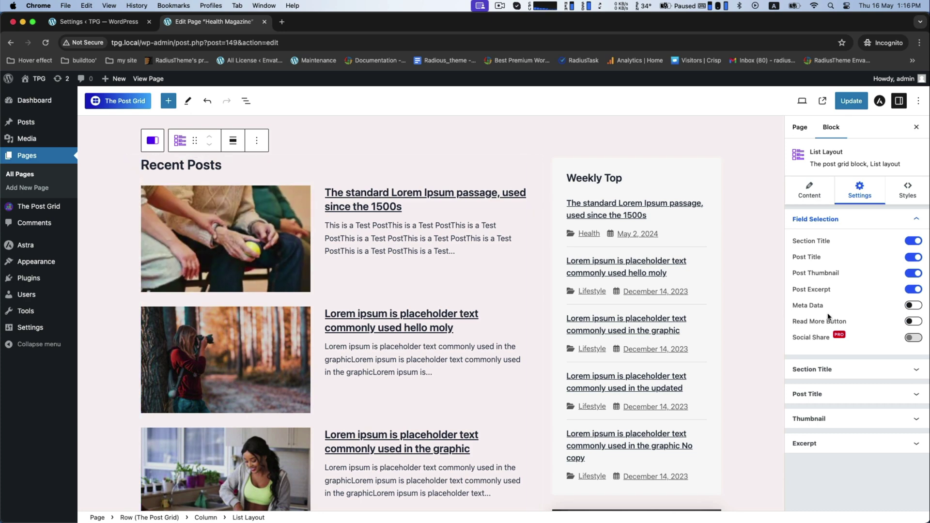
left_click(907, 291)
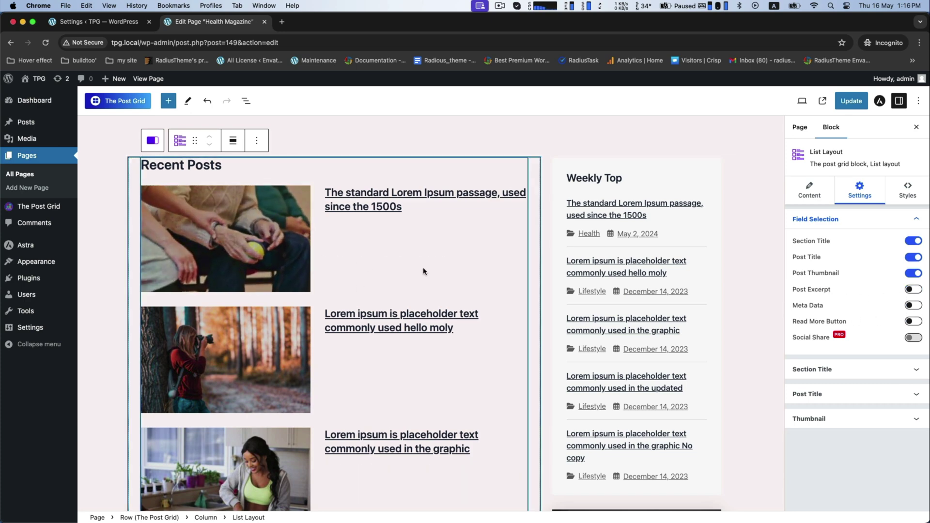
left_click(915, 290)
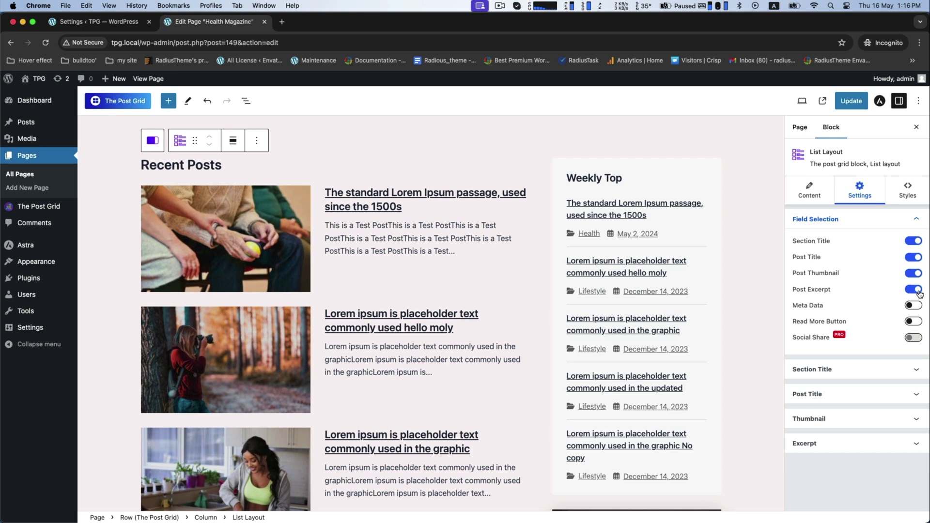
left_click(918, 323)
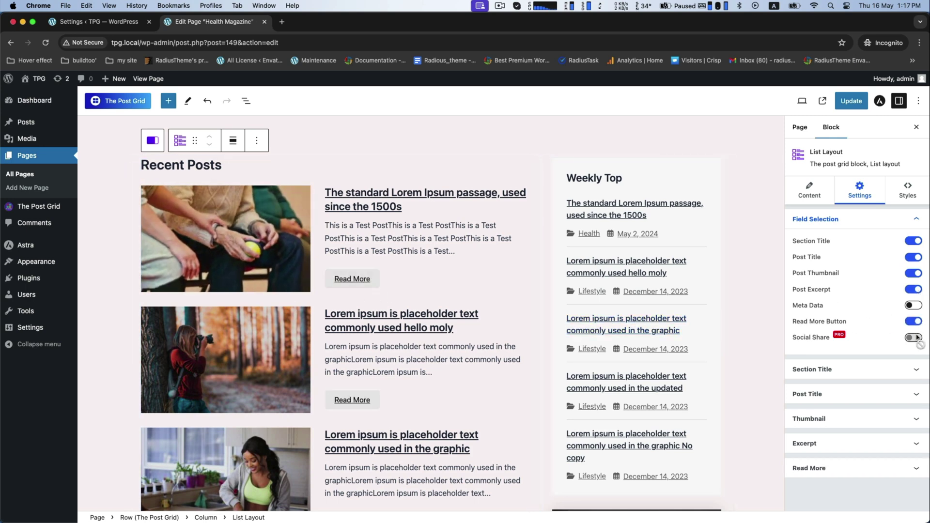
Step: Preview Layouts 2 and 3 for the Recent Posts list, keeping Layout 1
left_click(813, 204)
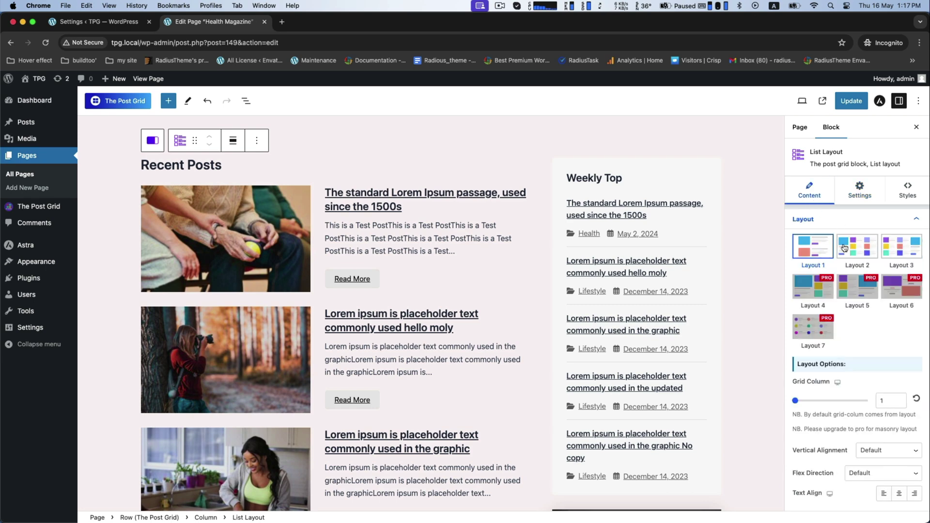
left_click(856, 250)
left_click(828, 250)
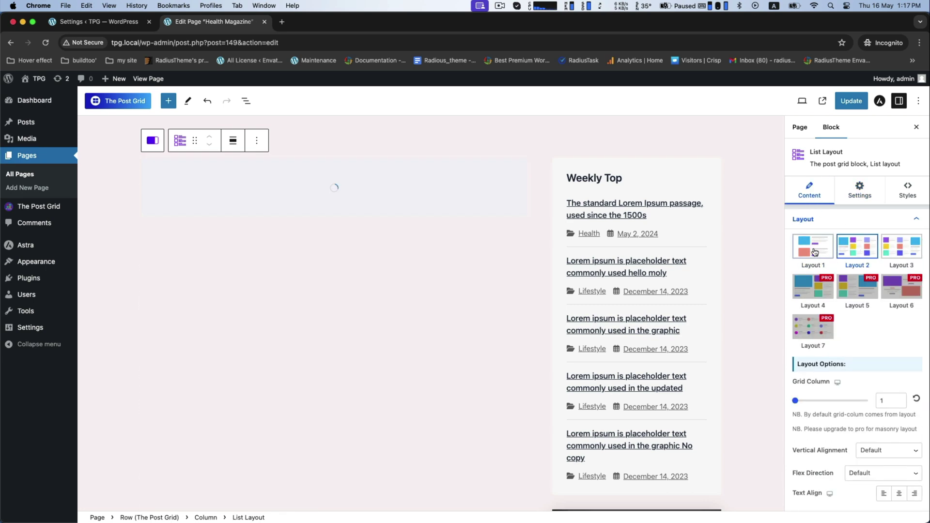
left_click(903, 251)
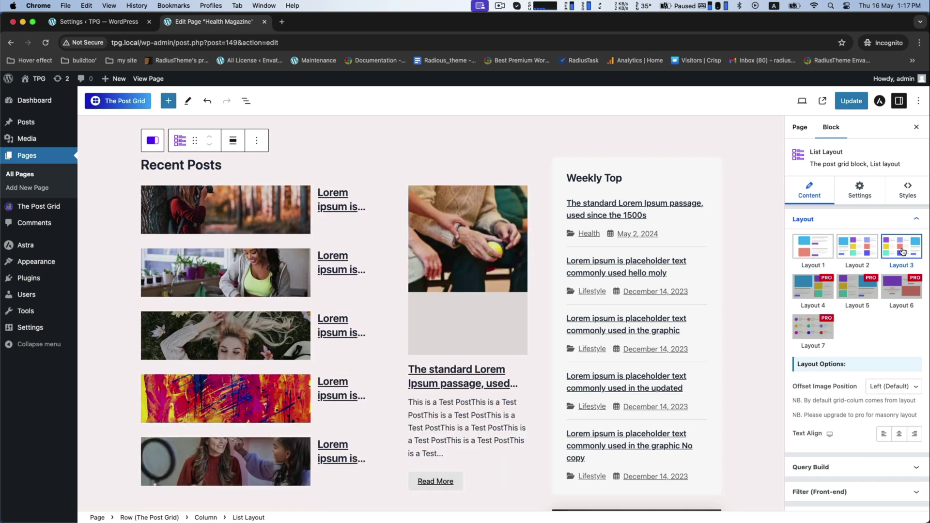
left_click(825, 252)
scroll(475, 292, "down", 2)
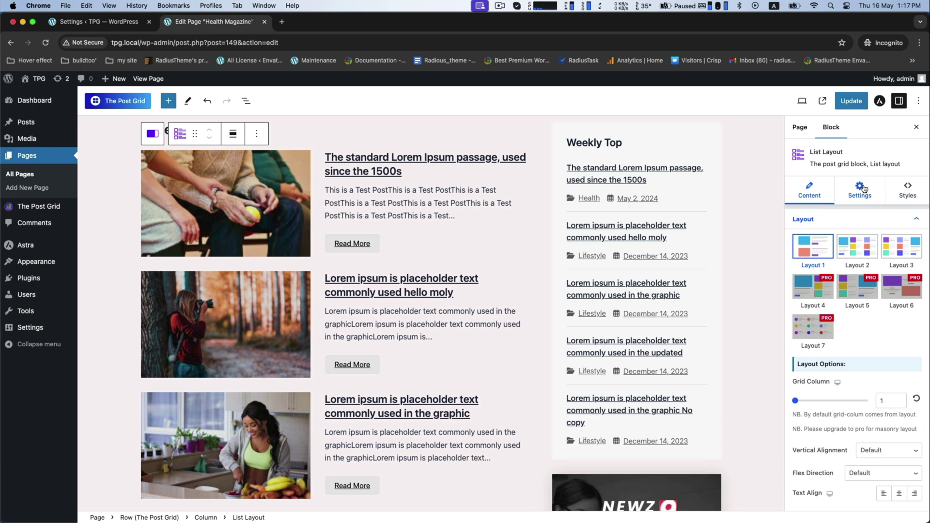
Step: Add an arrow icon after the Recent Posts Read More button labels
left_click(897, 203)
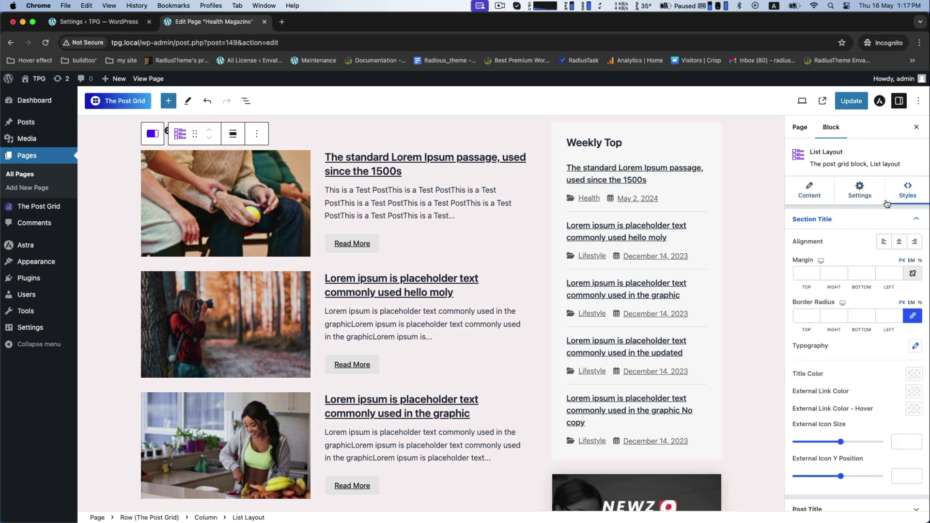
left_click(863, 202)
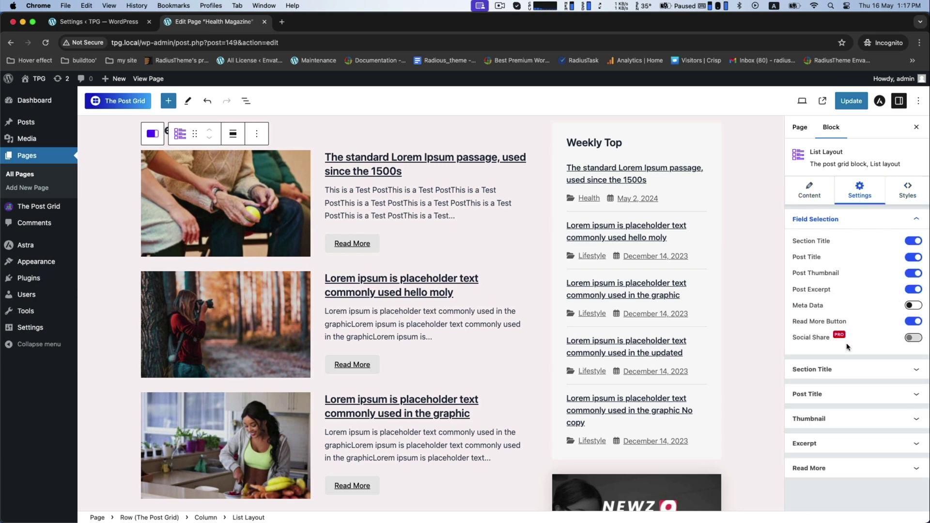
left_click(818, 469)
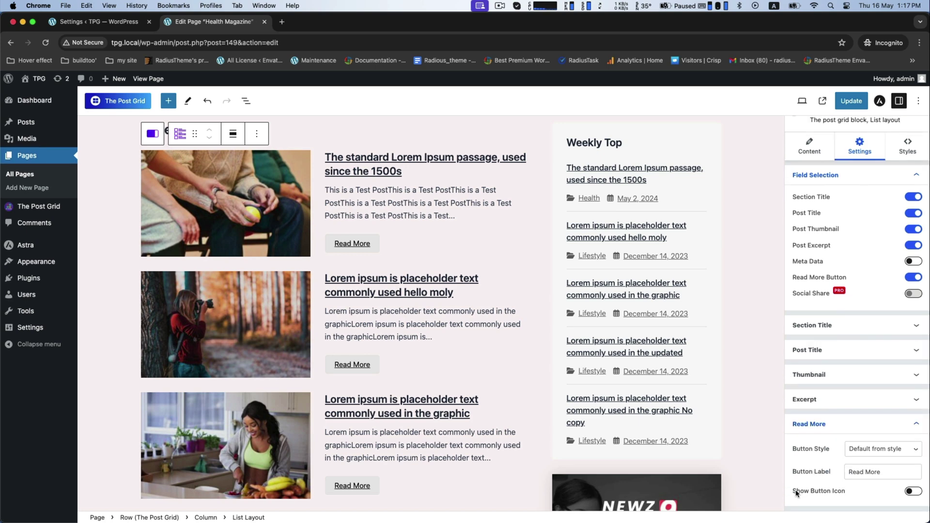
left_click(913, 492)
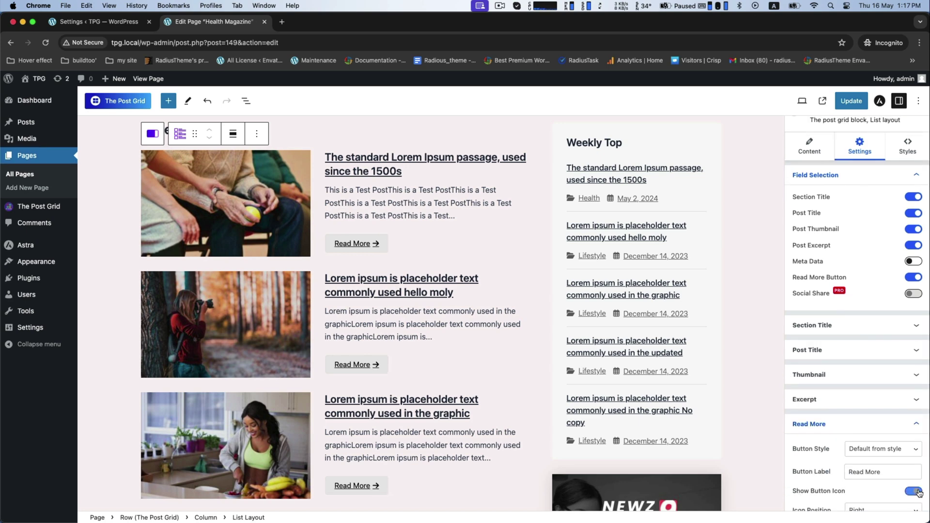
Step: Preview Read More as Text Button, then restore the Default button style
left_click(866, 450)
left_click(865, 460)
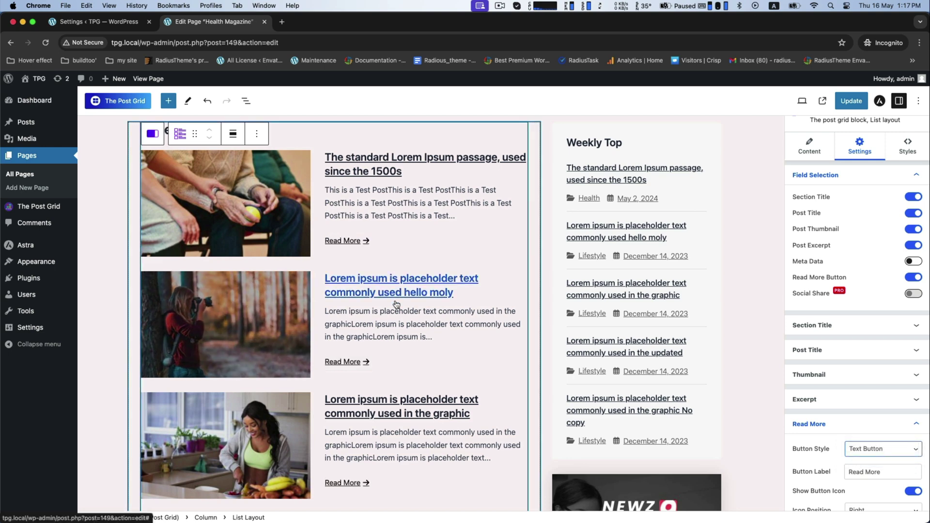
left_click(871, 448)
left_click(871, 448)
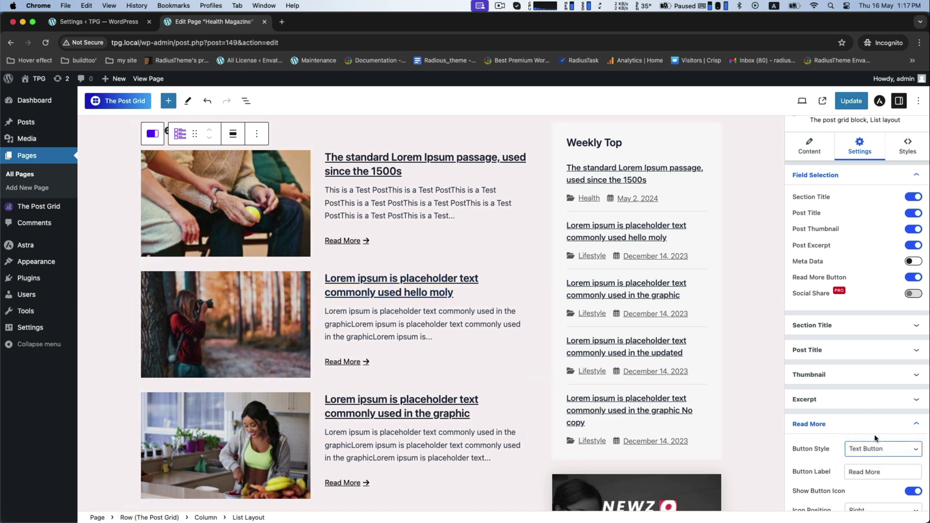
left_click(875, 438)
scroll(905, 194, "up", 3)
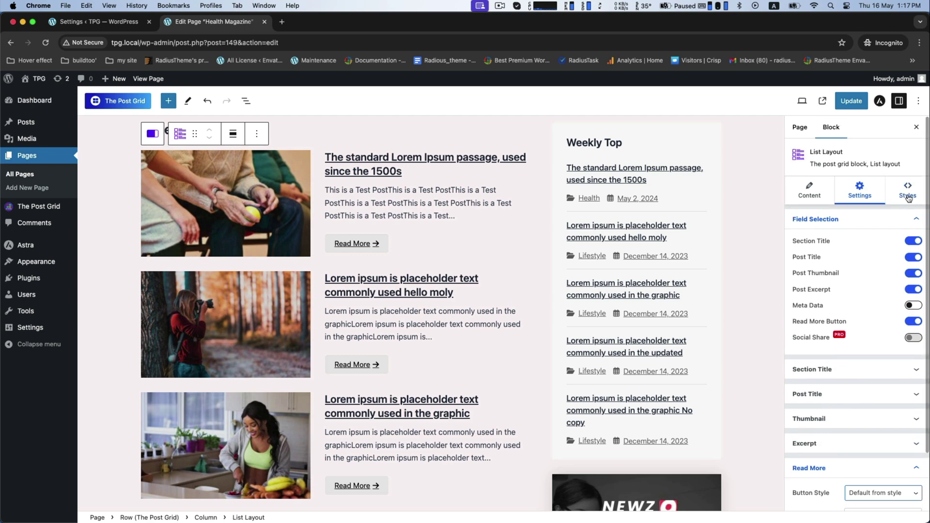
left_click(906, 190)
scroll(844, 291, "down", 5)
Step: Set the Read More button background colour to blue 288DF2
left_click(823, 422)
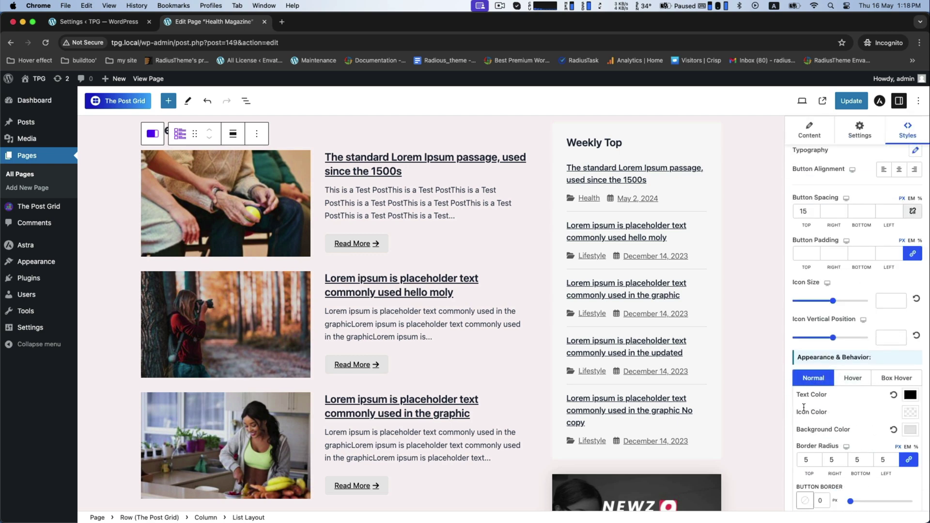
left_click(909, 430)
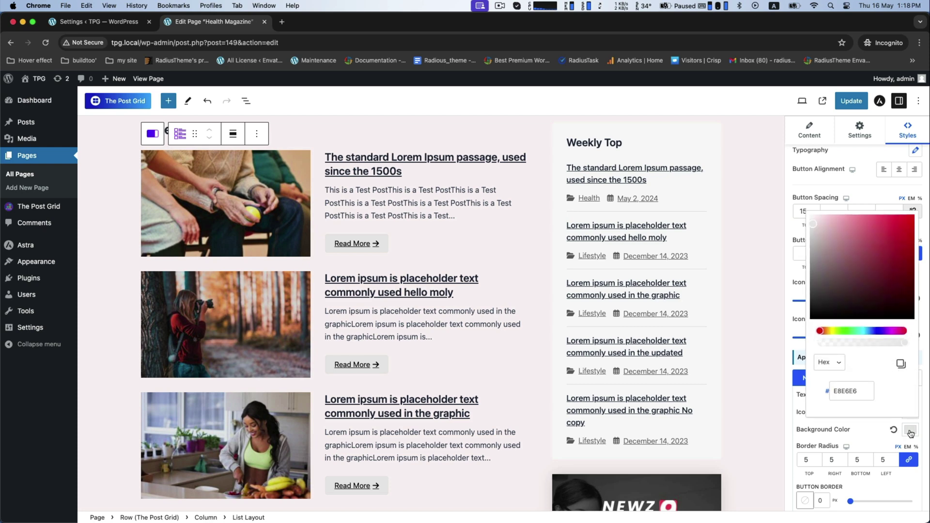
left_click(868, 330)
left_click(899, 222)
left_click_drag(898, 222, 903, 222)
left_click(896, 222)
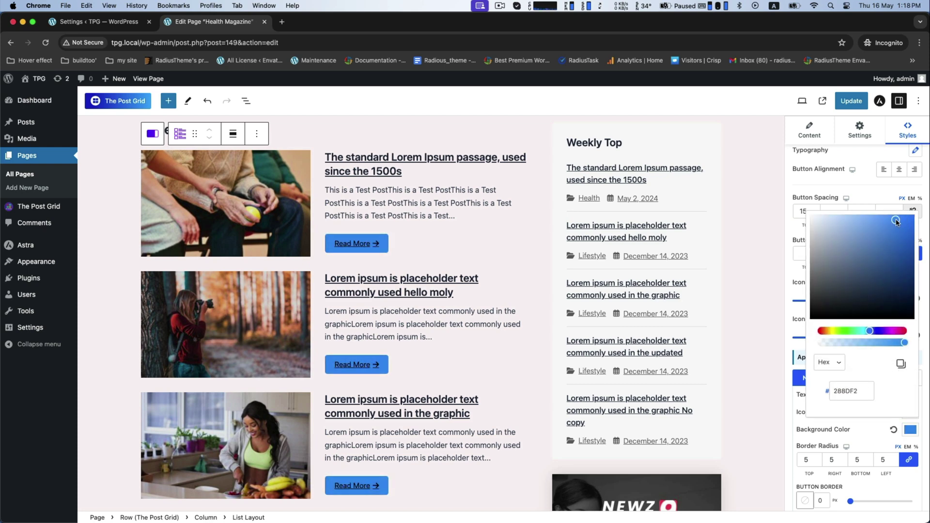
left_click(794, 240)
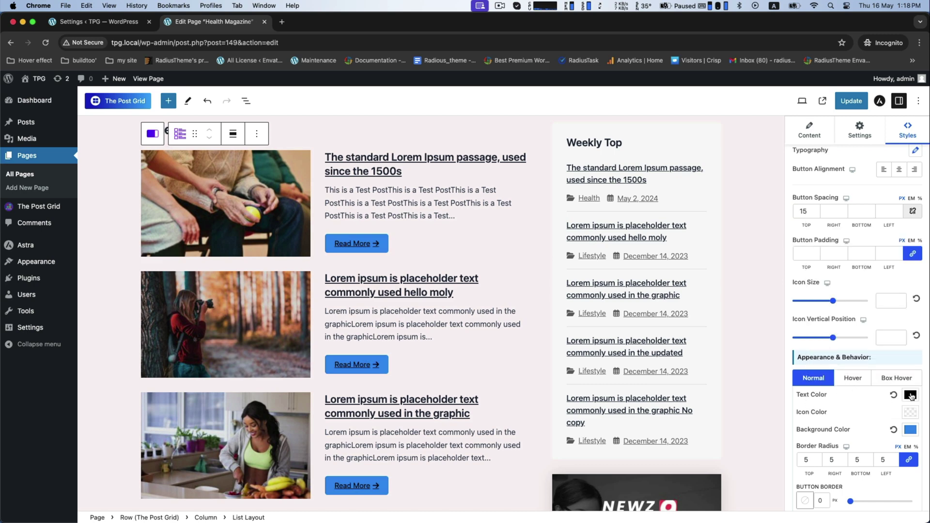
Step: Set the Read More text colour to near-white FAF9F9 and update the page
left_click(910, 395)
left_click(812, 184)
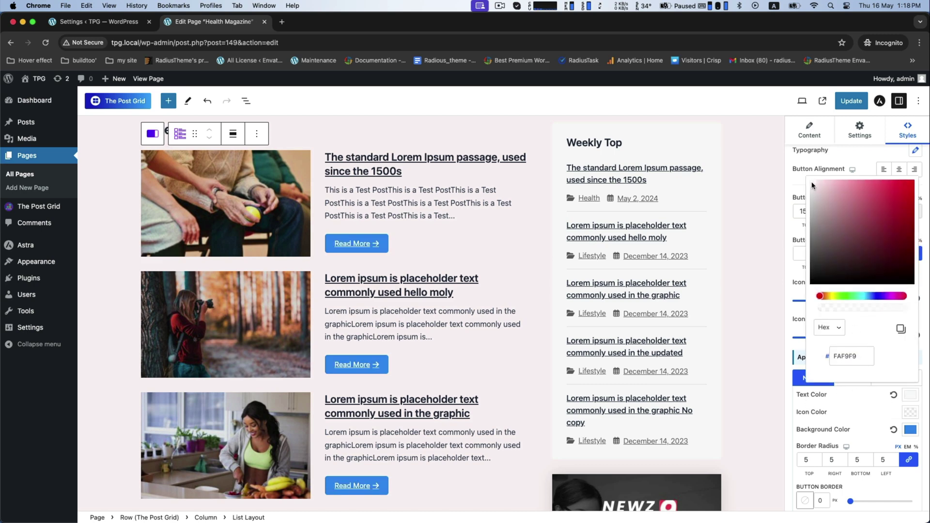
left_click(773, 268)
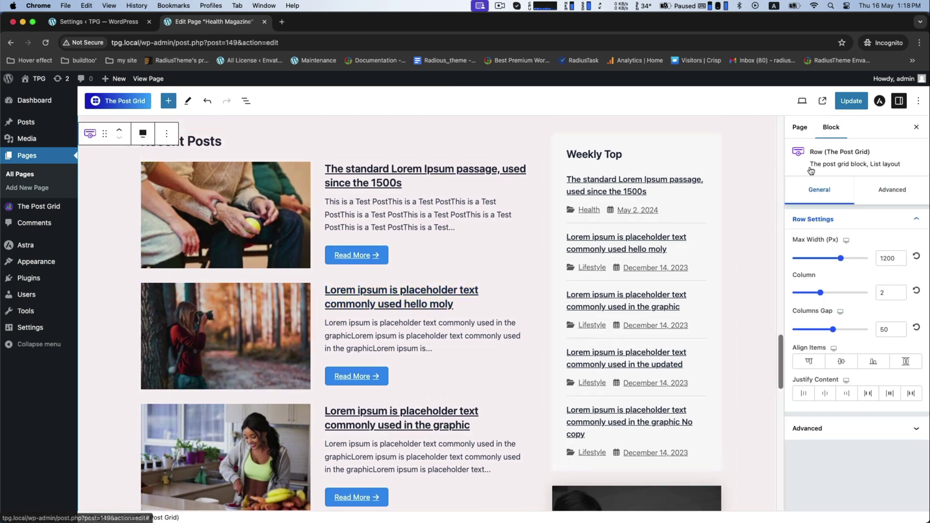
left_click(844, 104)
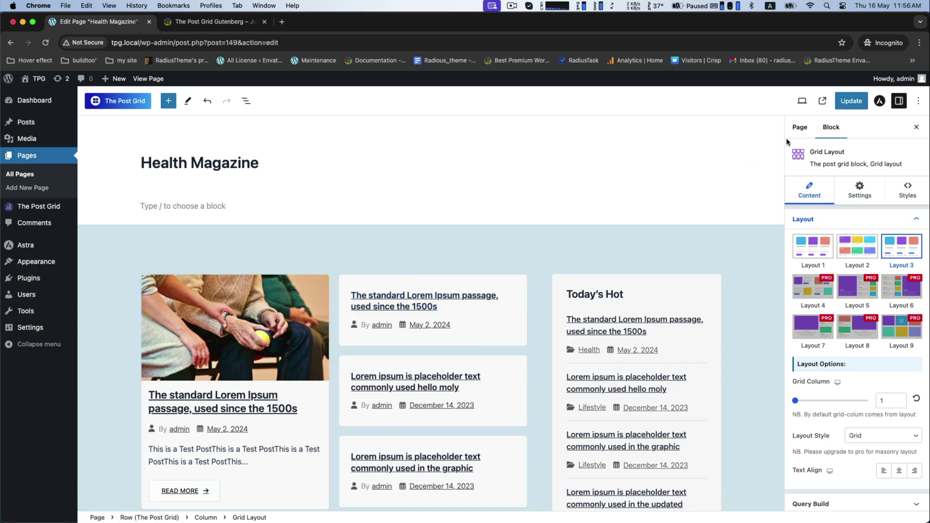
Step: Save the page and scroll through the live Health Magazine page's sections
left_click(851, 101)
left_click(140, 83)
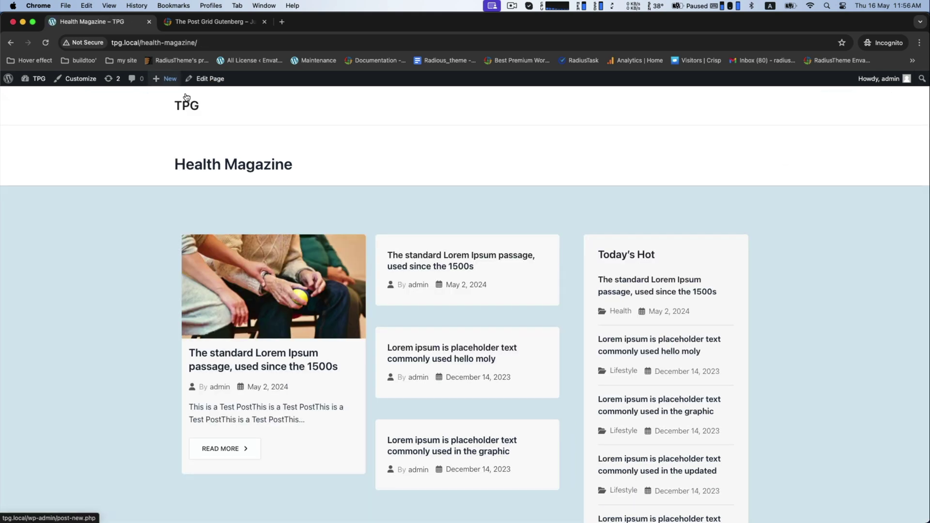
scroll(818, 362, "down", 15)
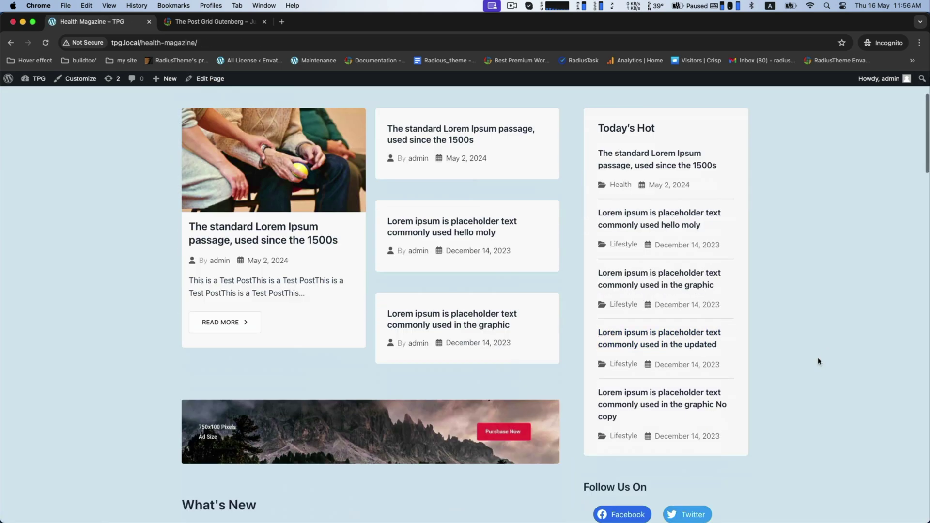
scroll(818, 360, "down", 15)
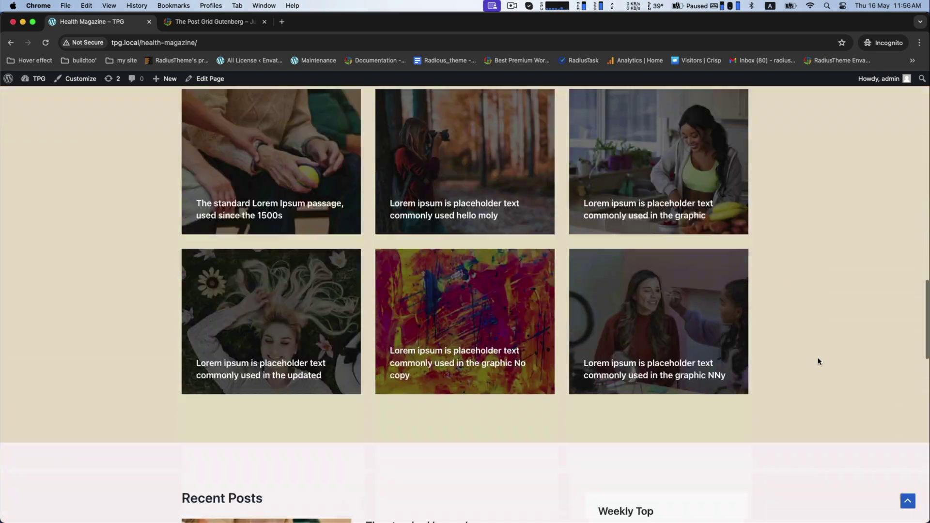
scroll(817, 361, "down", 3)
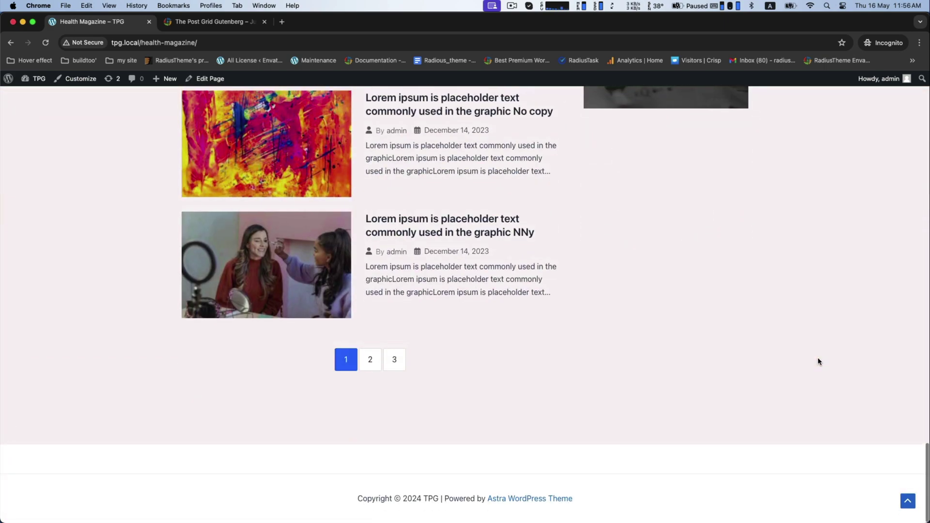
scroll(550, 324, "up", 20)
scroll(550, 326, "down", 3)
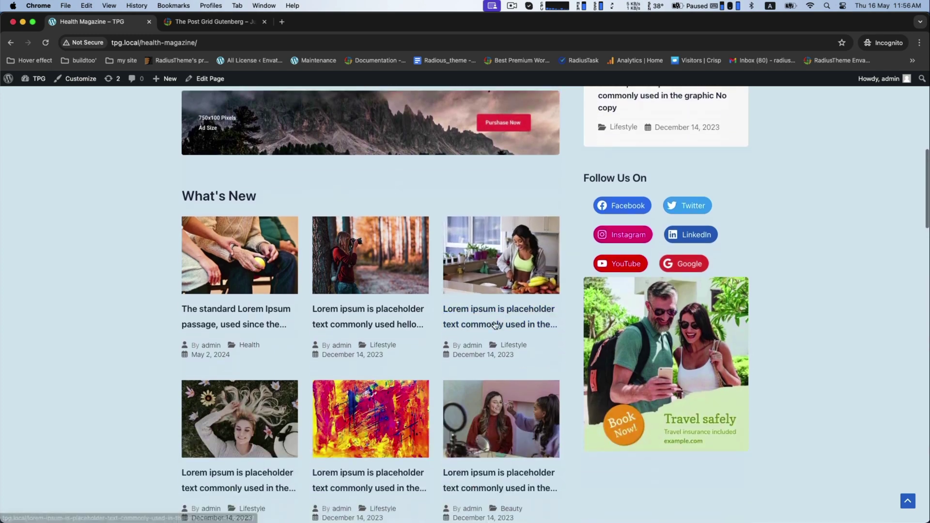
Step: Open the Lorem Ipsum sample post, then return to the Health Magazine page
left_click(213, 263)
scroll(561, 325, "down", 15)
scroll(561, 325, "up", 15)
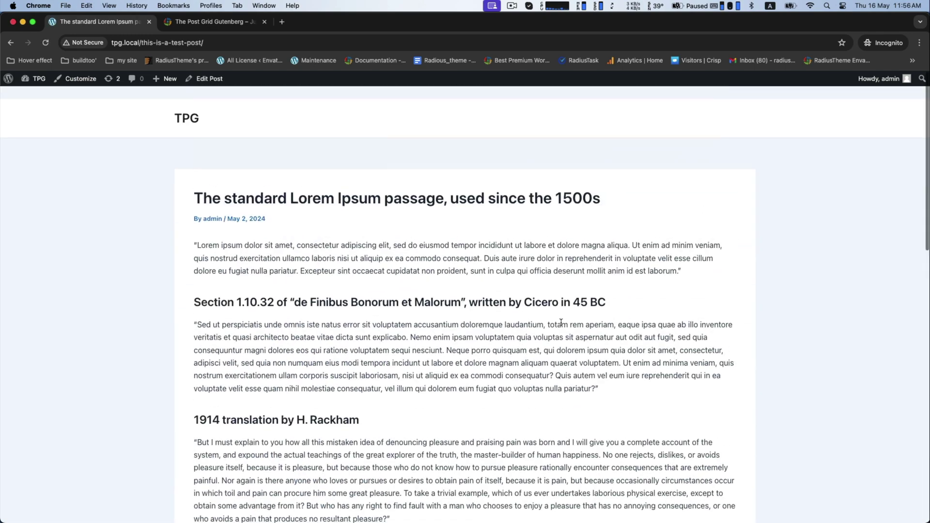
key("super+bracketleft")
scroll(549, 213, "up", 10)
scroll(549, 213, "down", 15)
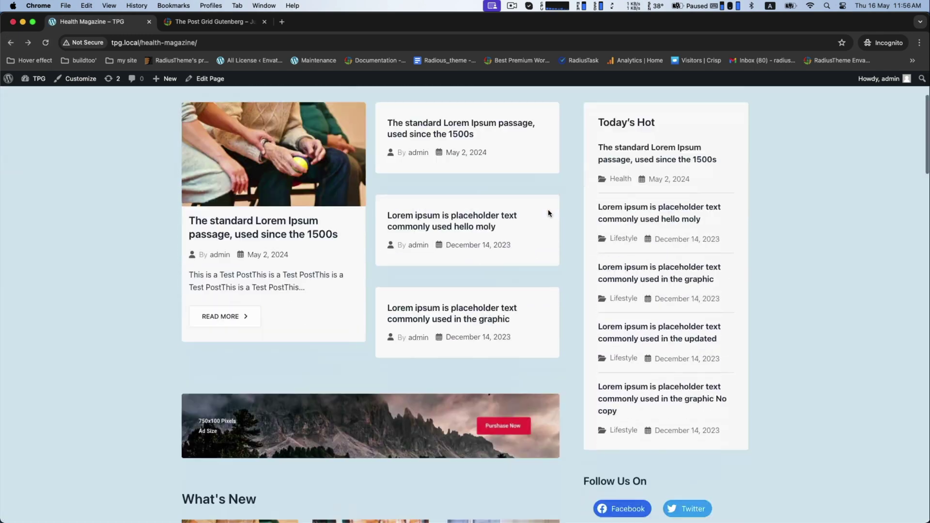
scroll(548, 213, "up", 15)
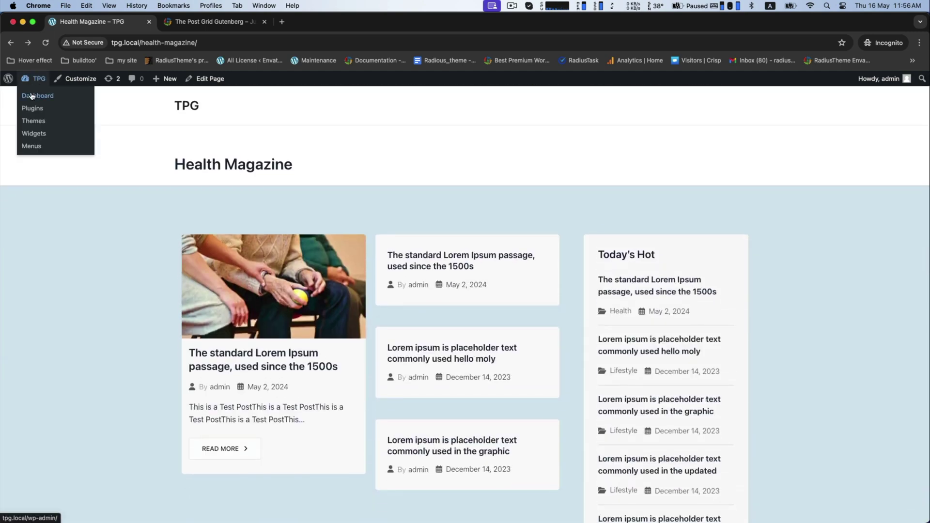
Step: Set Health Magazine as the static homepage in Reading Settings and save the changes
left_click(31, 96)
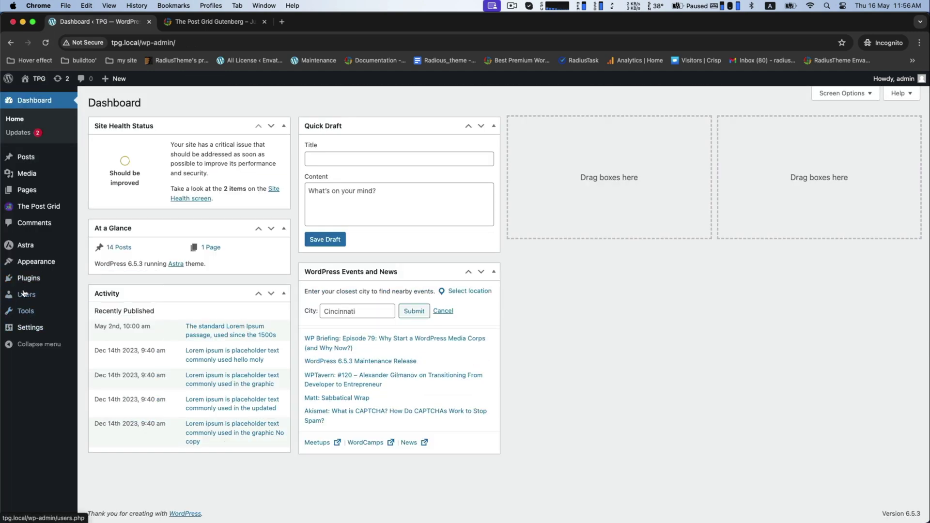
mouse_move(27, 329)
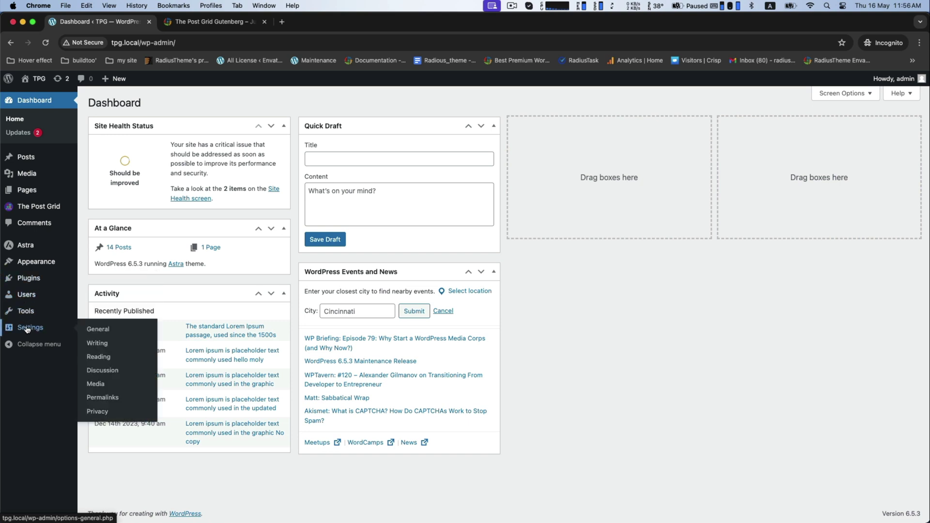
left_click(99, 358)
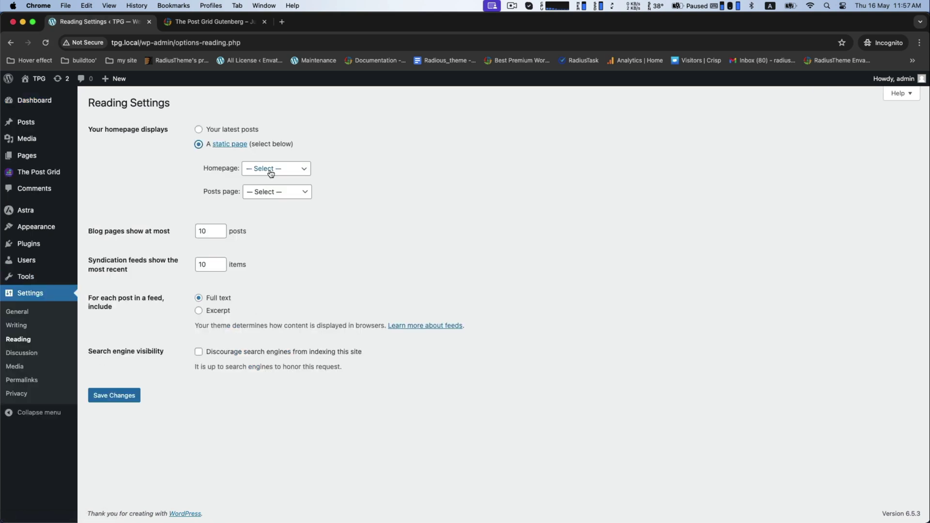
left_click(271, 170)
left_click(265, 180)
left_click(114, 395)
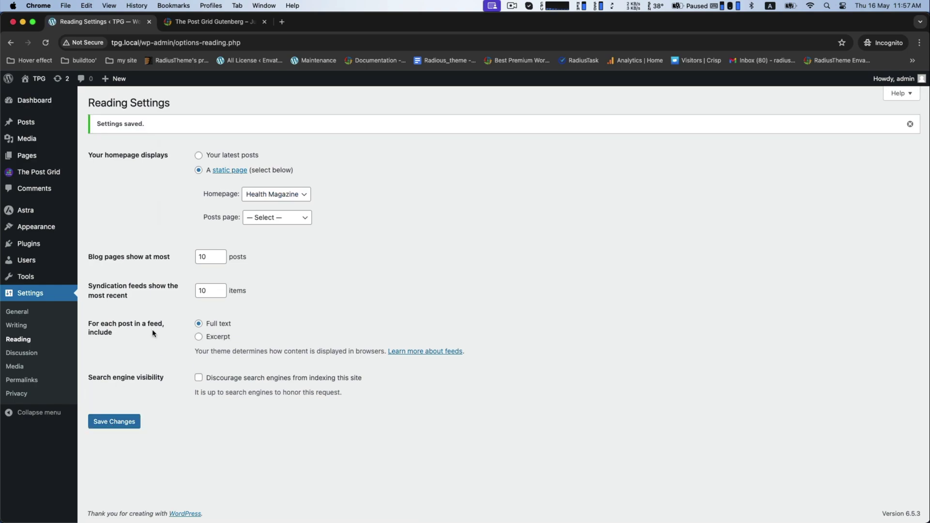
mouse_move(36, 79)
left_click(33, 96)
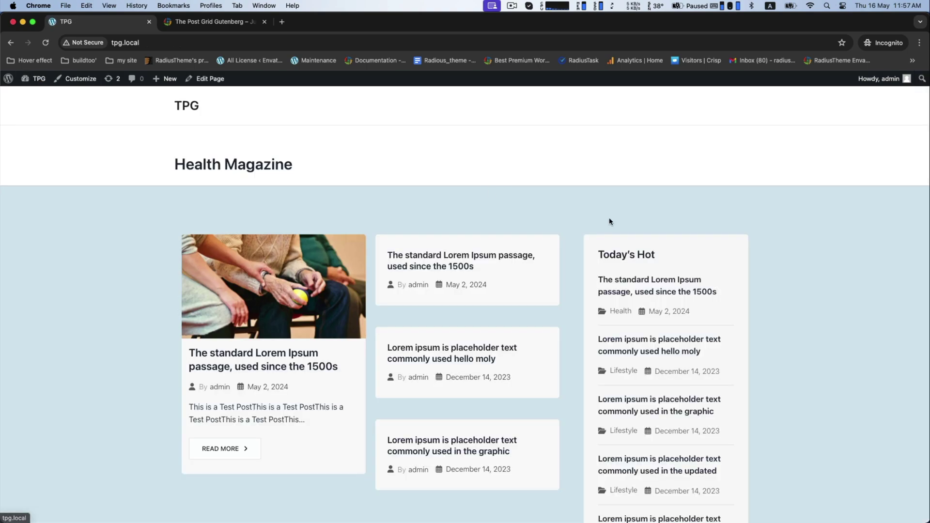
scroll(145, 261, "down", 10)
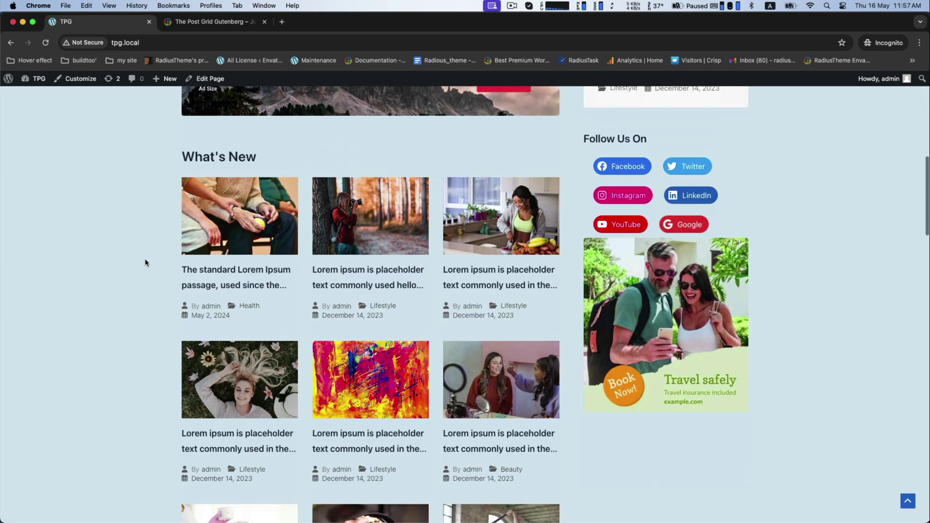
scroll(145, 262, "down", 20)
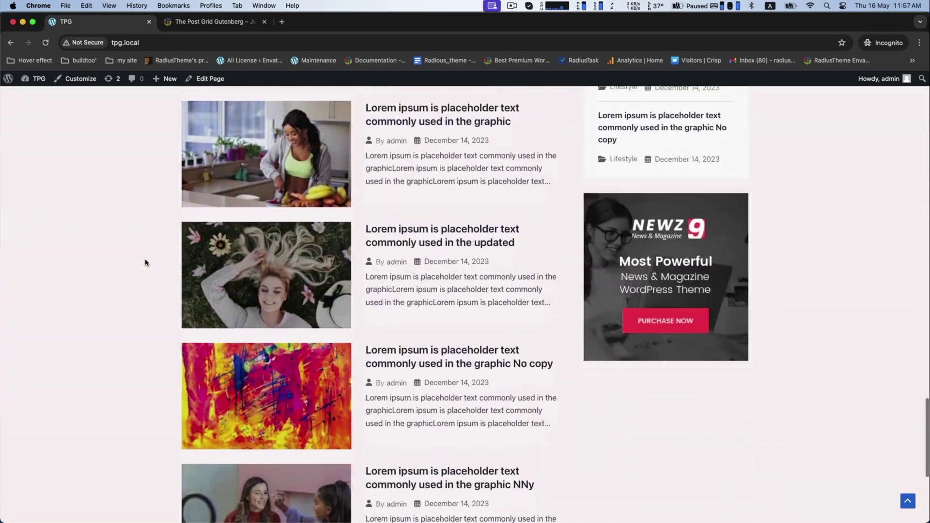
scroll(145, 262, "down", 5)
scroll(145, 262, "up", 20)
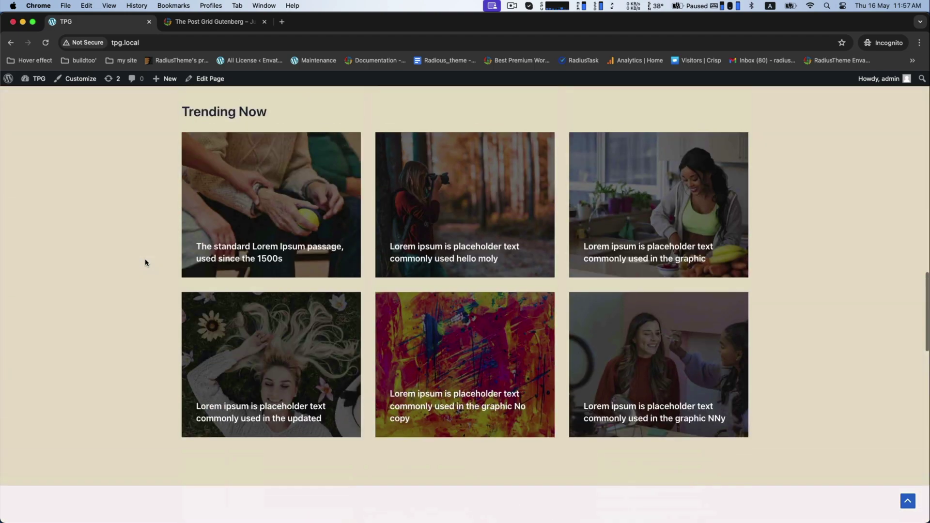
scroll(146, 262, "down", 1)
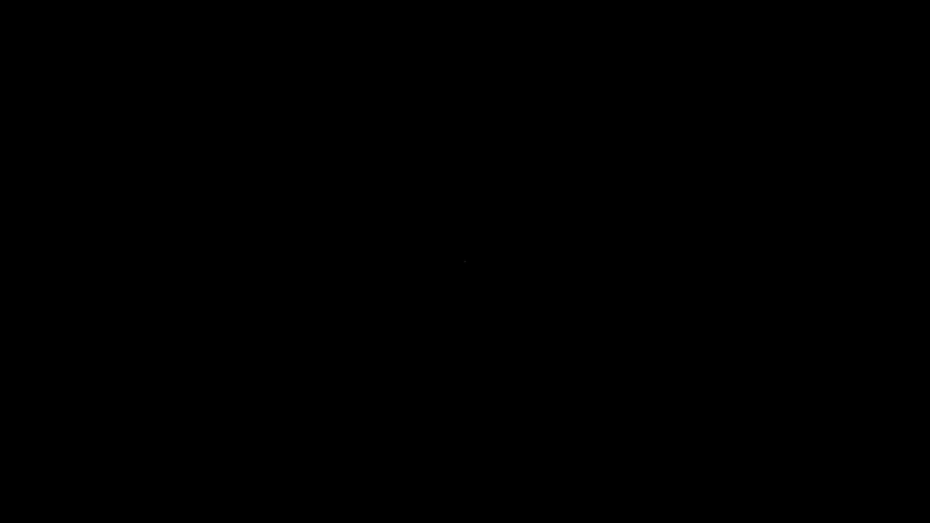